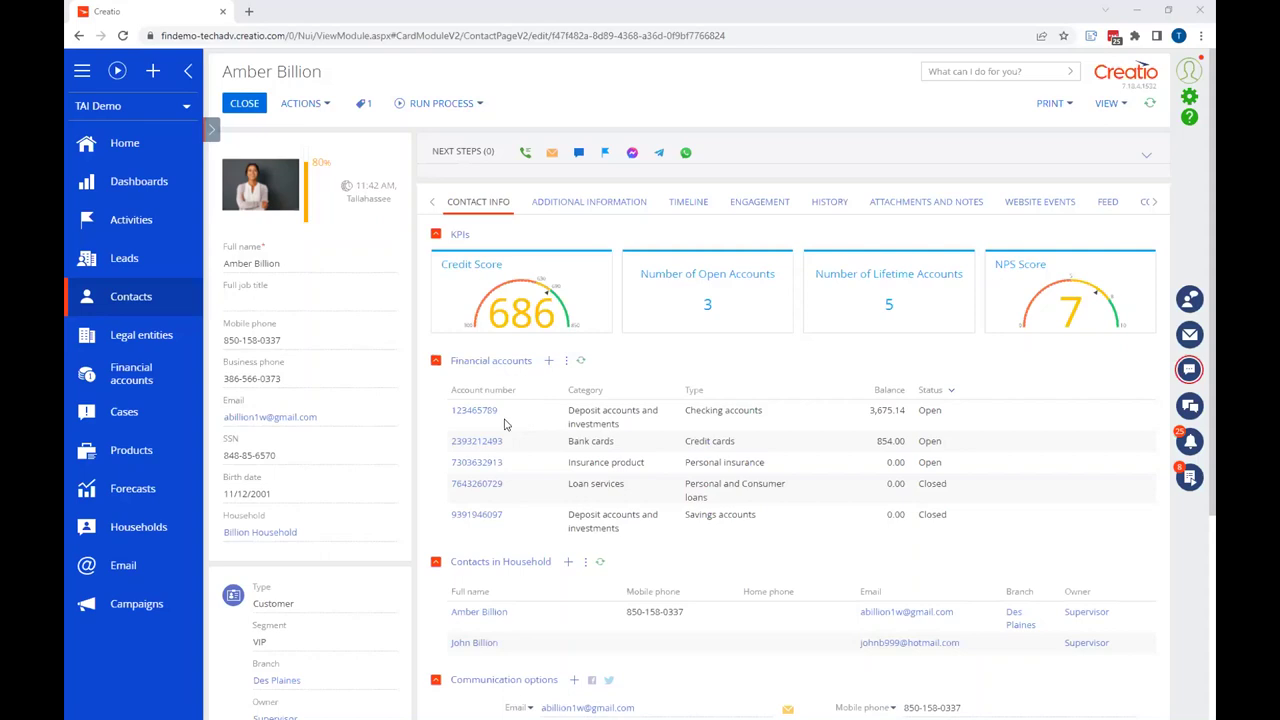
- Open the contact's open checking account record to review its details and cards, and return to the contact
left_click(488, 413)
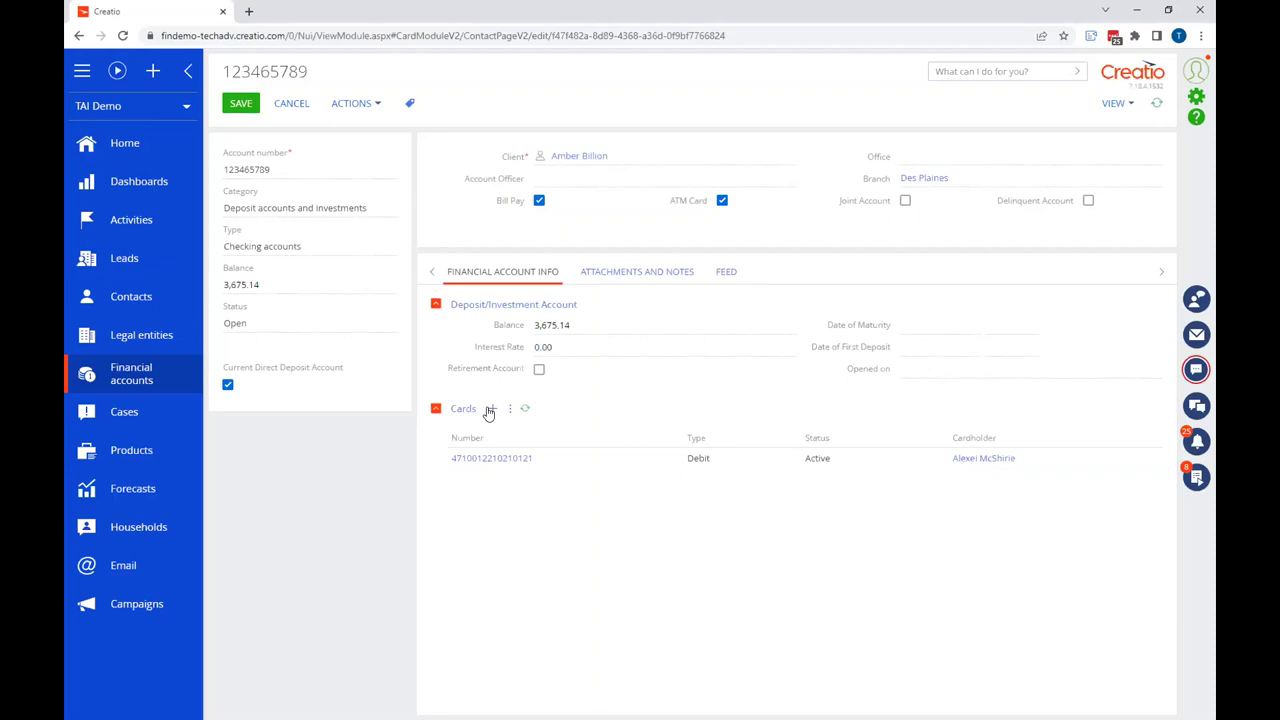
left_click(247, 117)
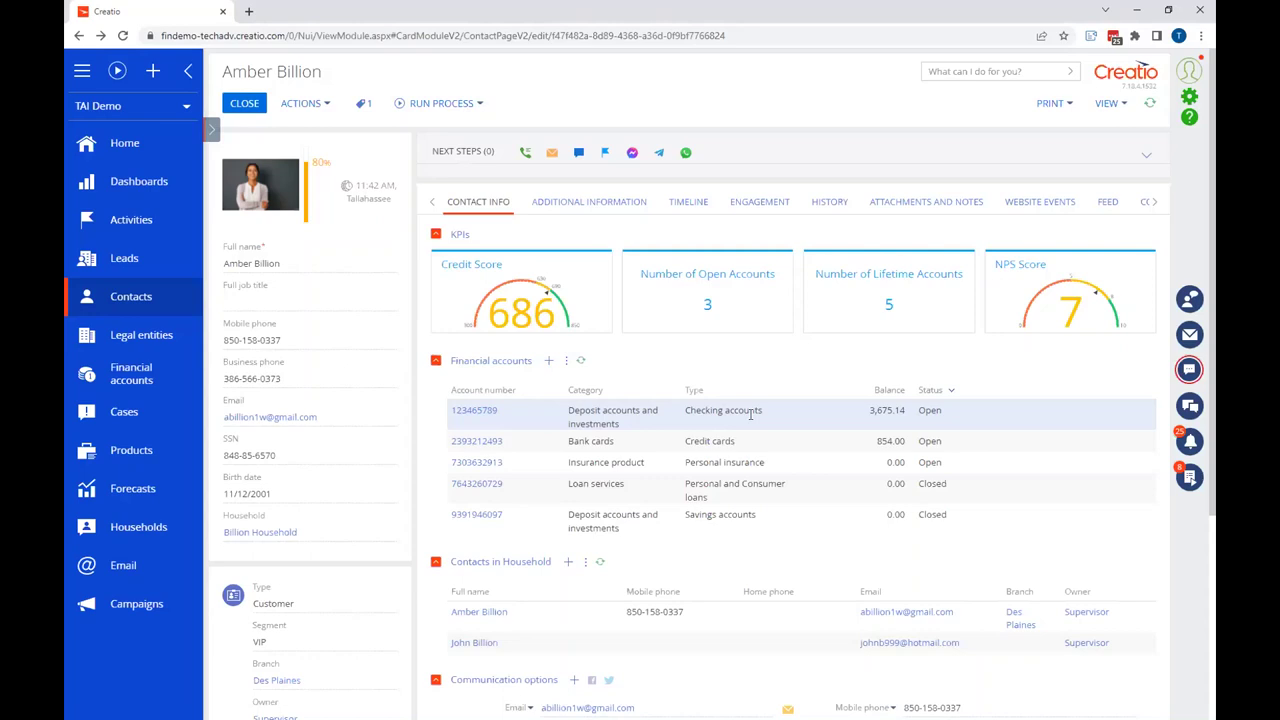
- Create a referral for the contact with product category "Deposit accounts and investments" and product type "Savings accounts"
left_click(467, 108)
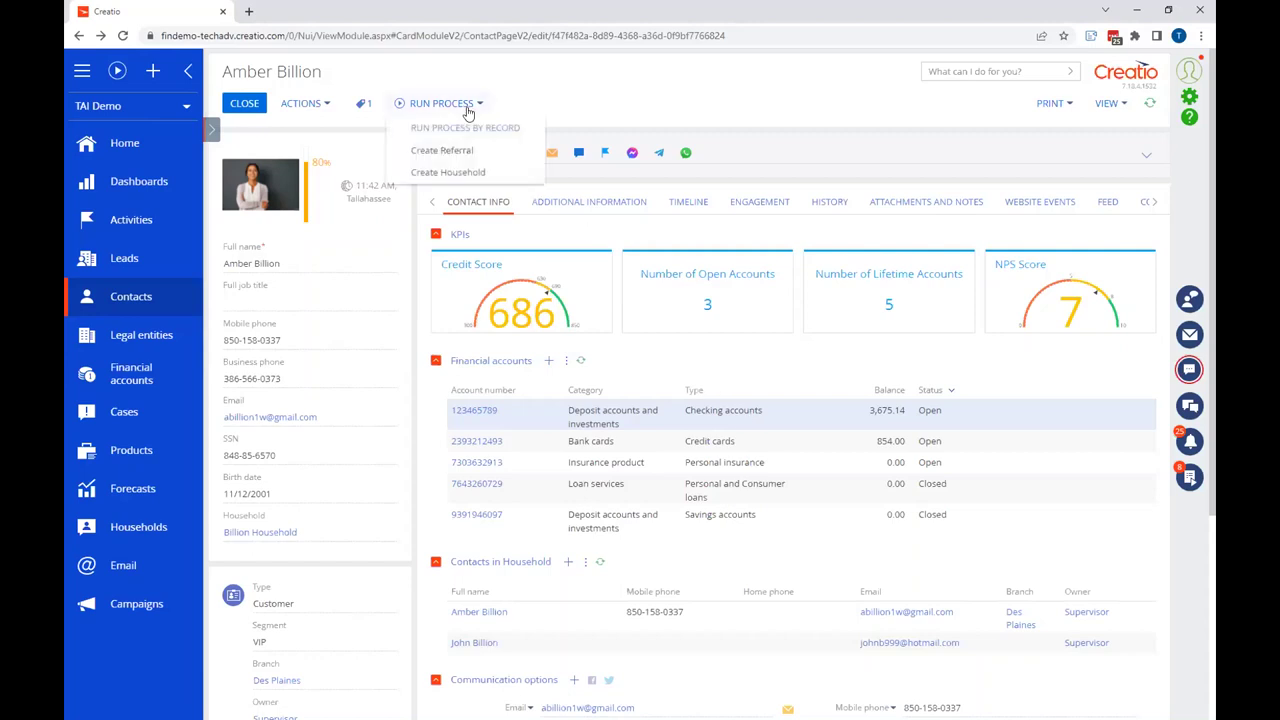
left_click(463, 150)
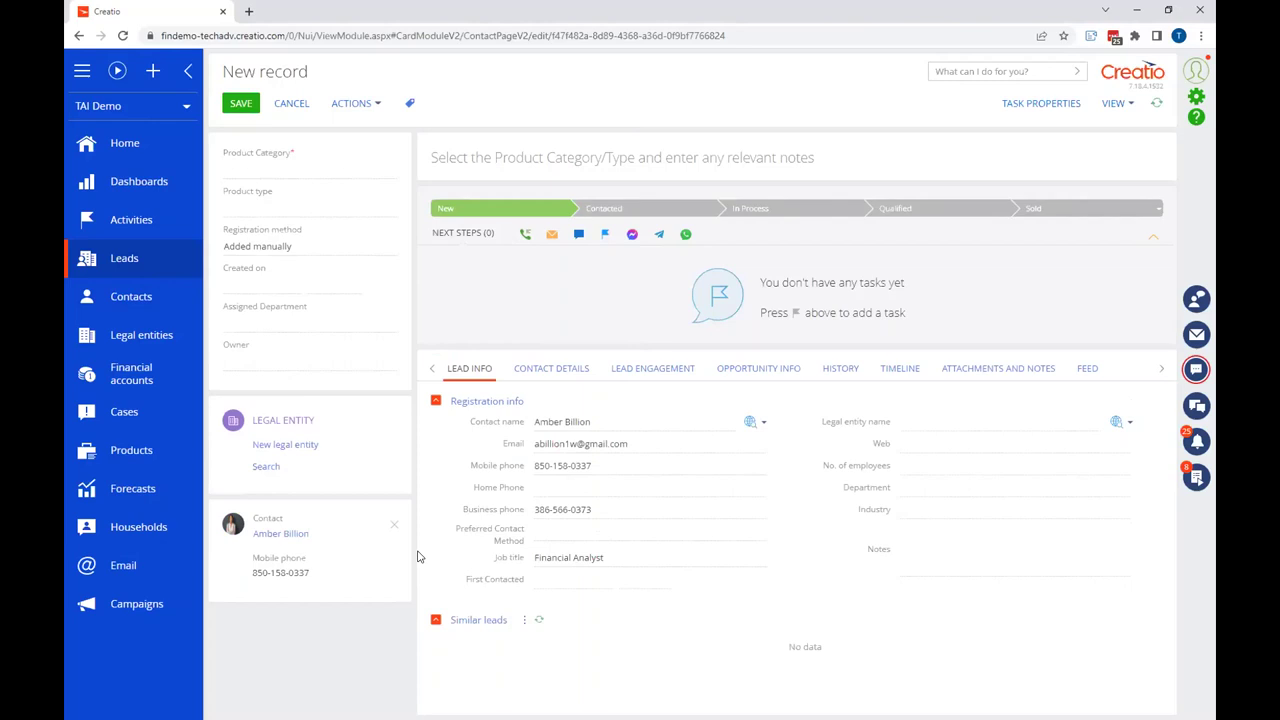
left_click(336, 168)
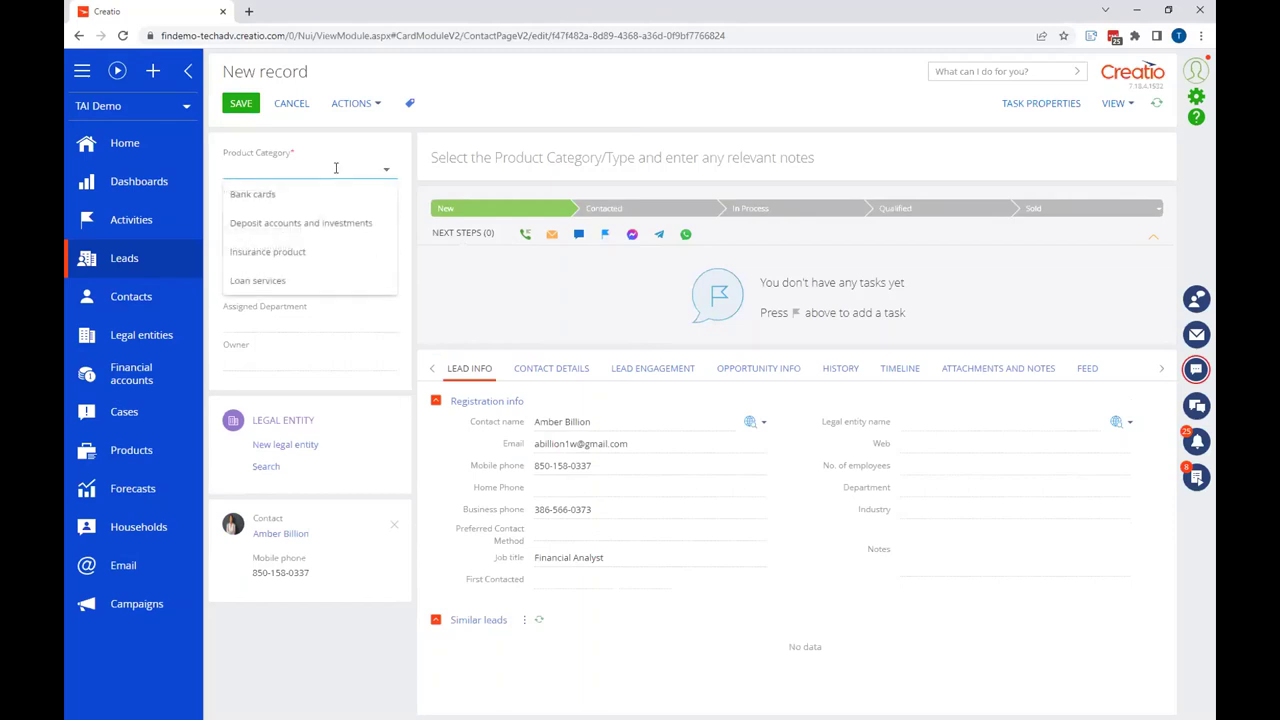
left_click(331, 223)
left_click(315, 207)
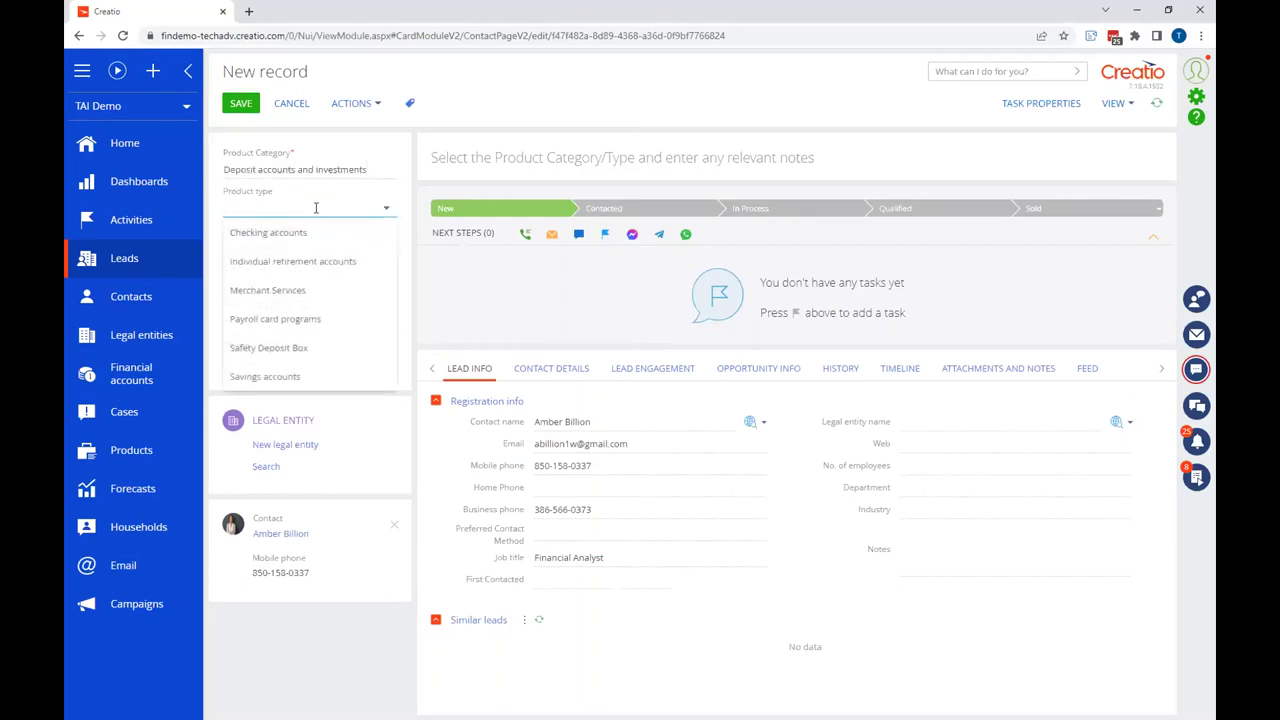
left_click(317, 376)
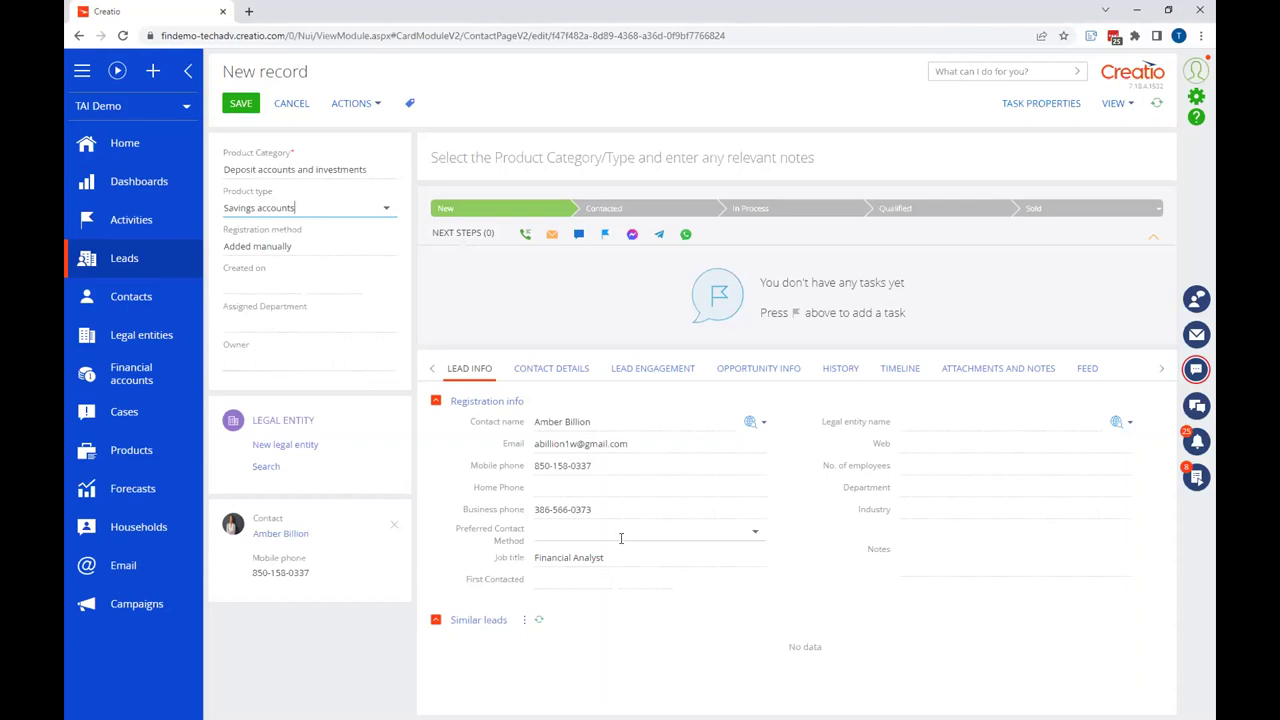
- Set the referral's preferred contact method to "Call Cell Phone" and save the new lead
left_click(571, 526)
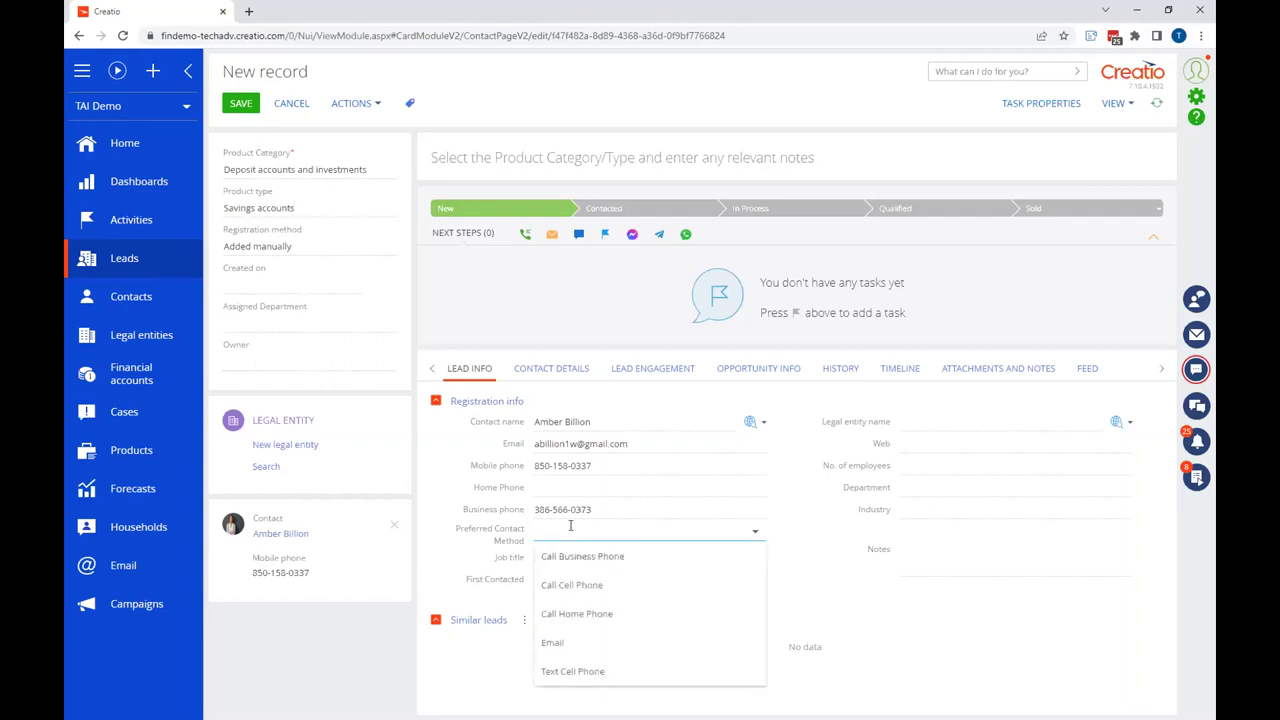
left_click(578, 594)
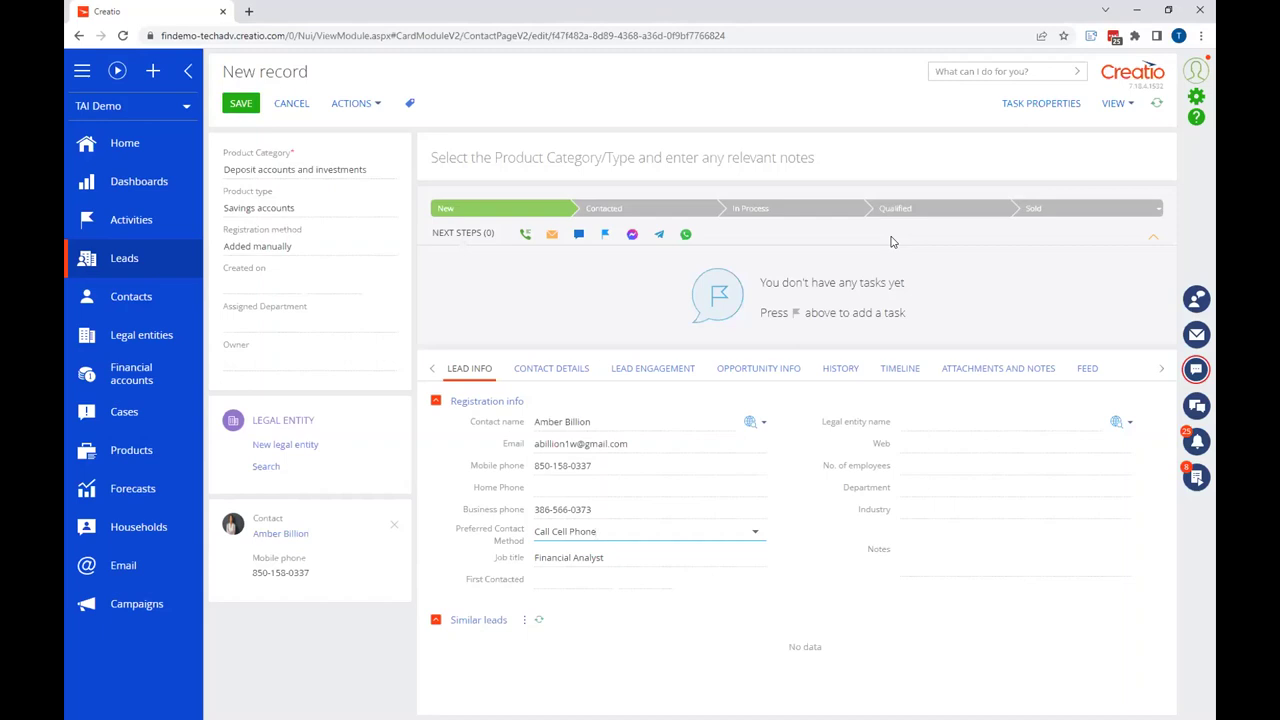
left_click(241, 104)
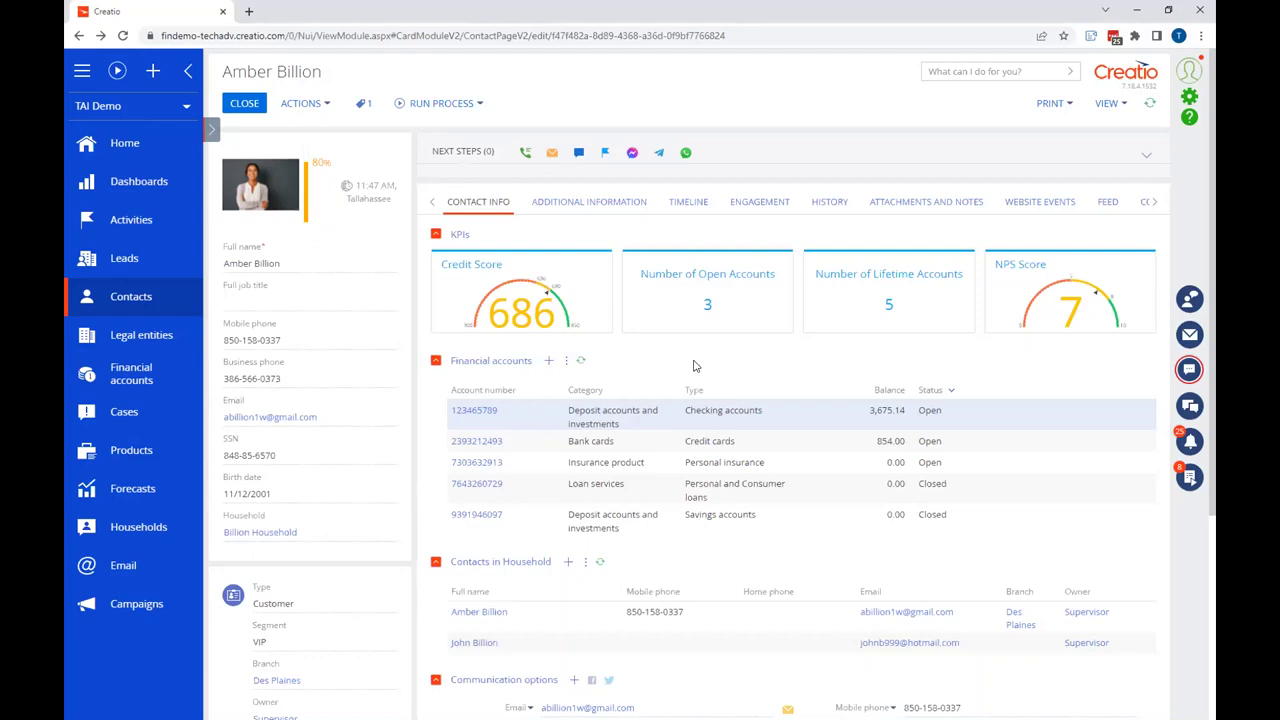
- Return to the contacts list and examine the ID, phone and card search options for starting a consultation
left_click(243, 105)
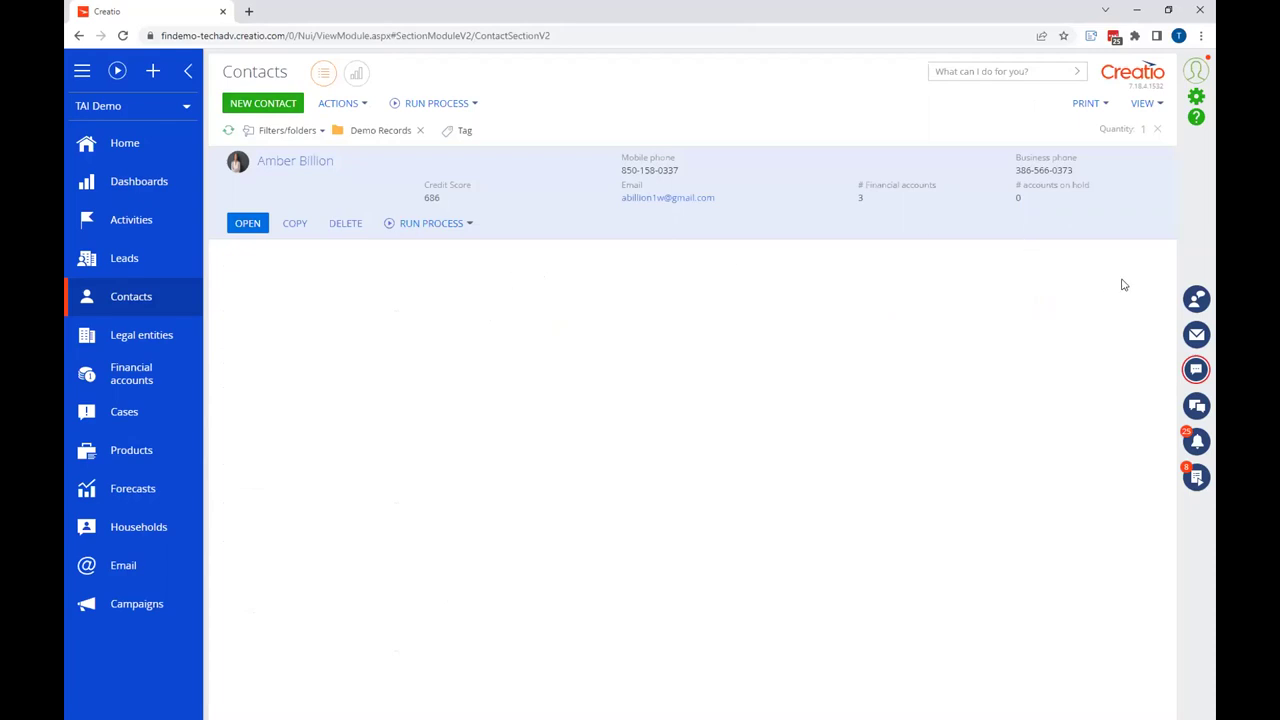
left_click(1196, 298)
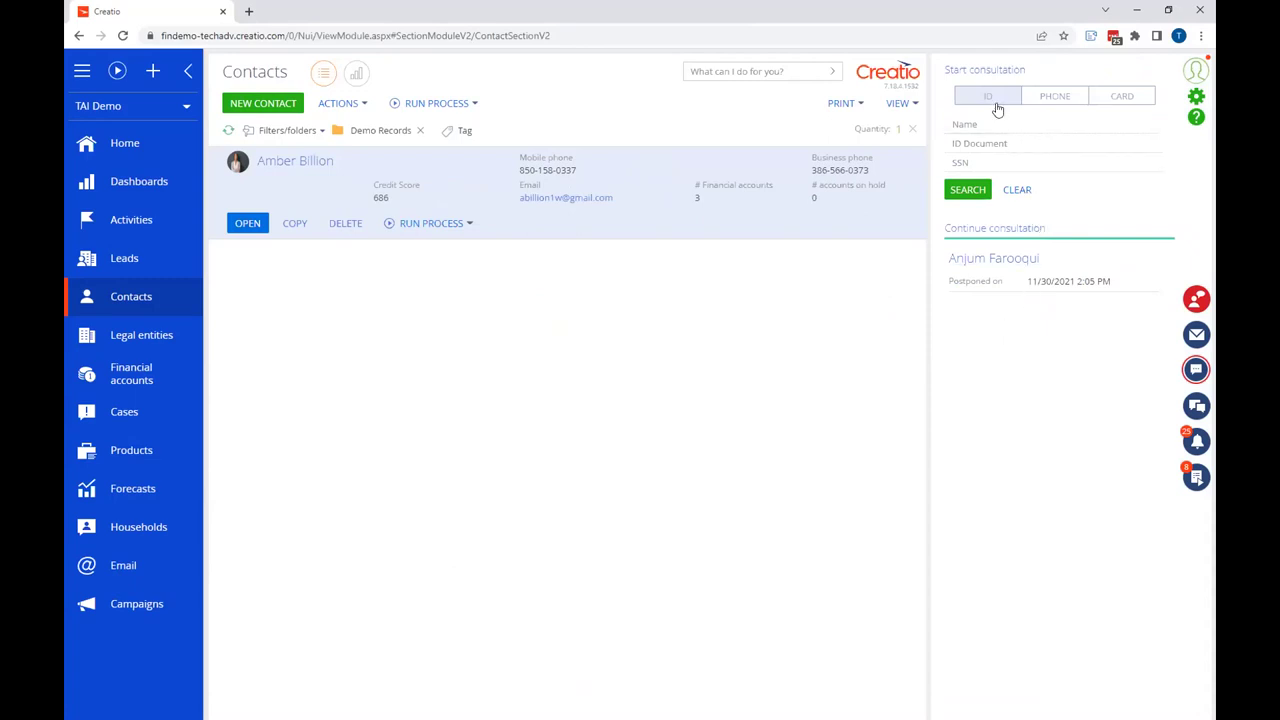
left_click(1055, 100)
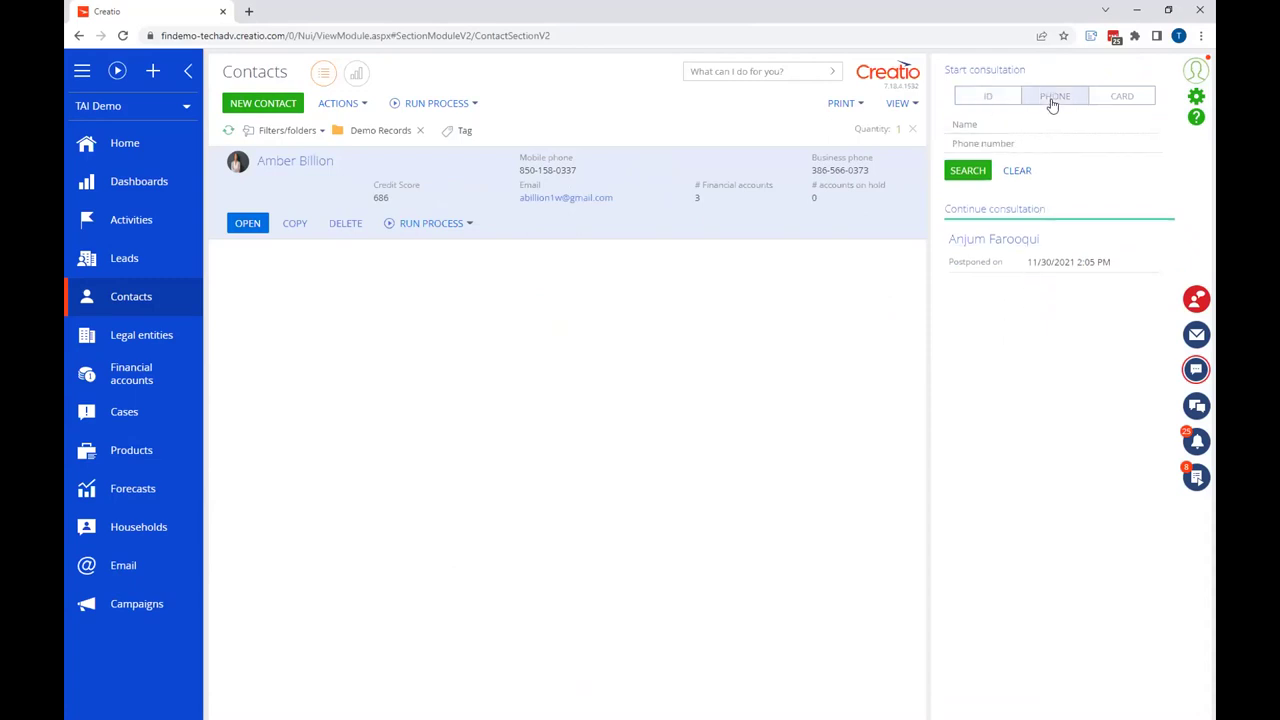
left_click(1117, 100)
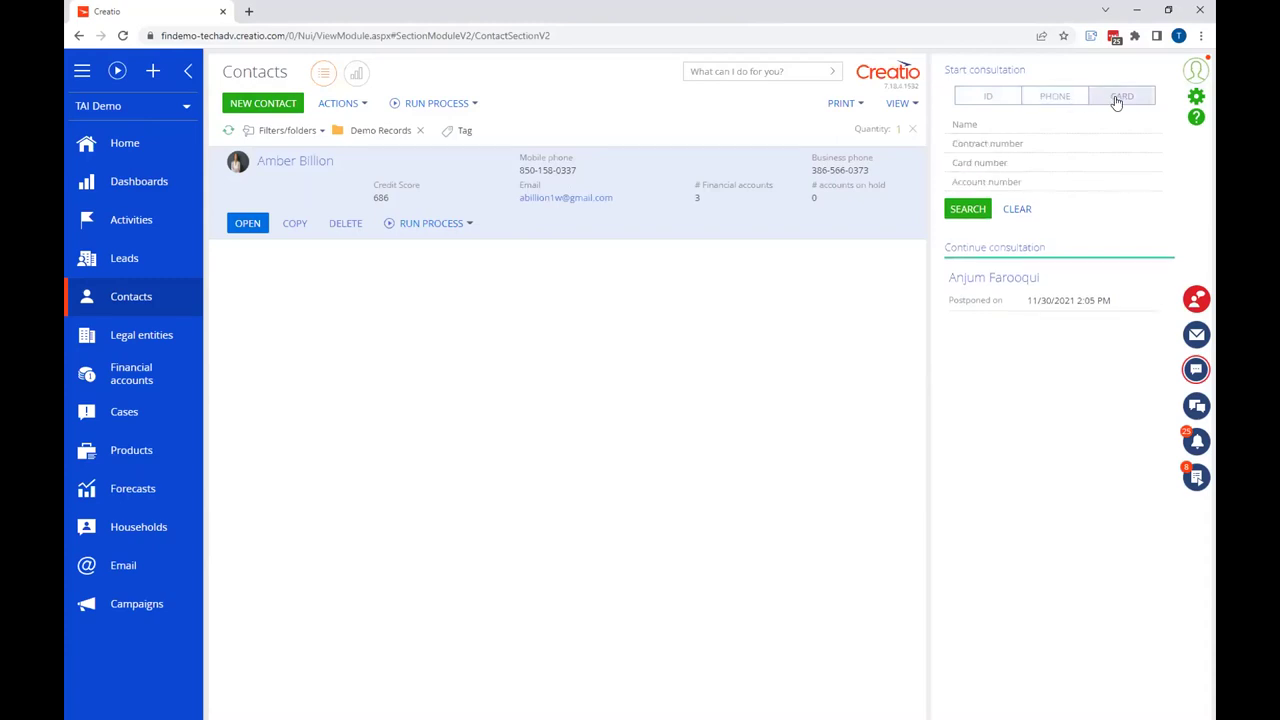
left_click(990, 104)
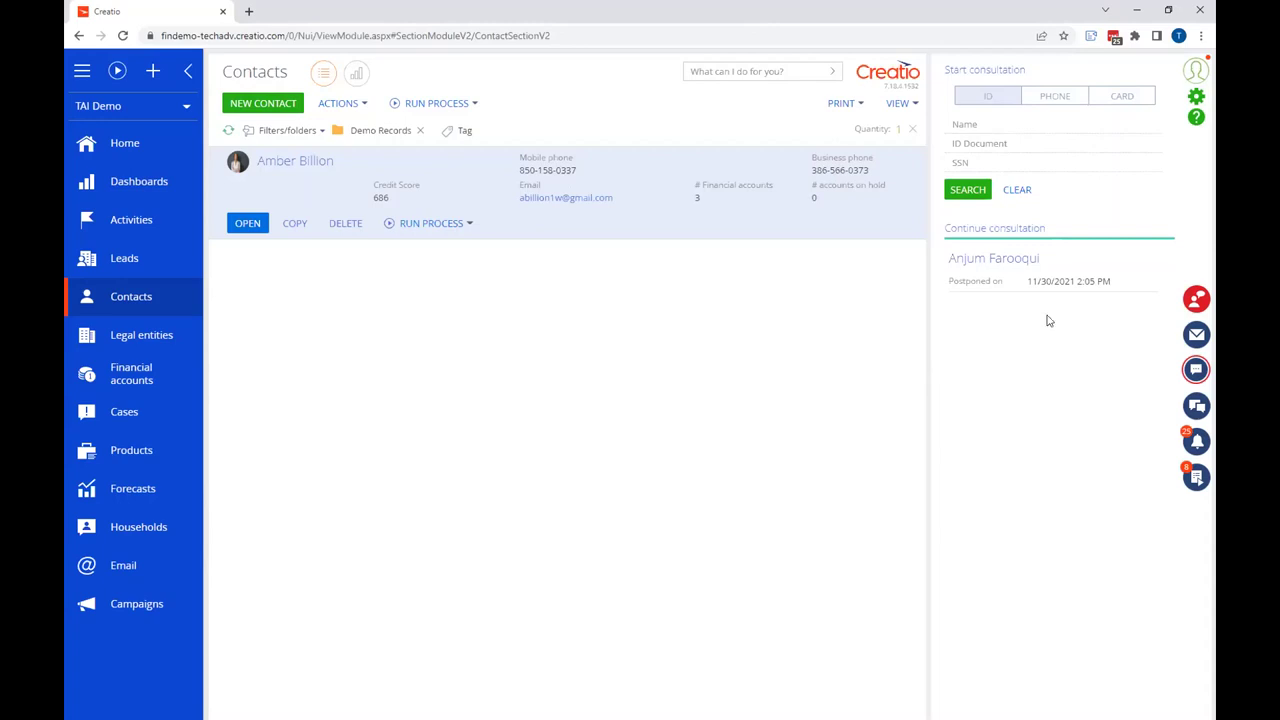
left_click(1196, 298)
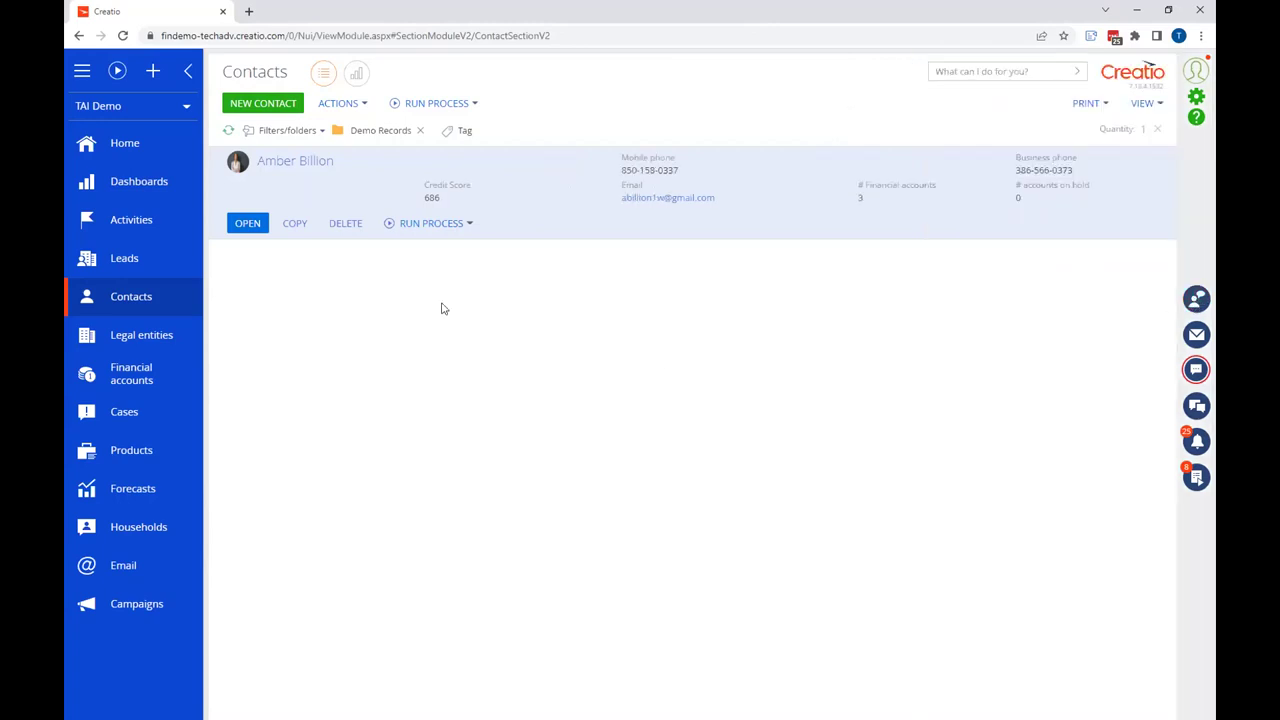
- Filter the contacts by the "Has Deposit/Investment Account but not Loan Account" favorite folder and show the folder tree
left_click(300, 132)
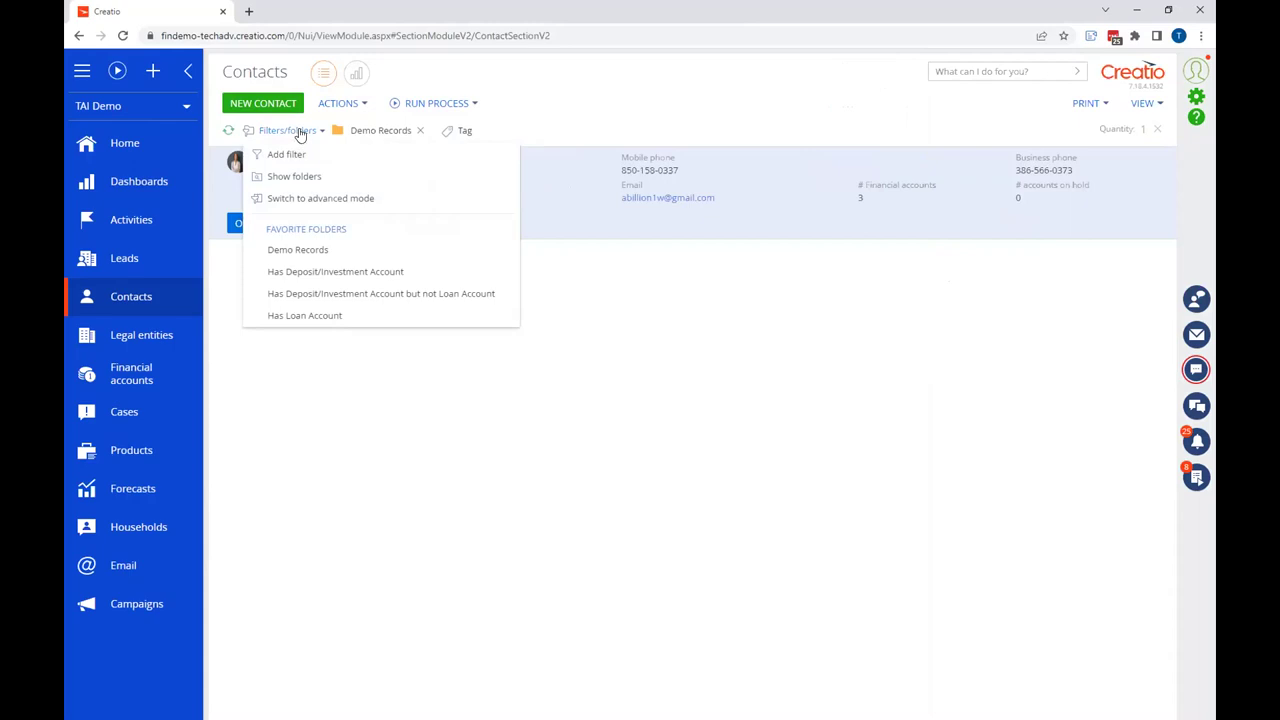
left_click(357, 294)
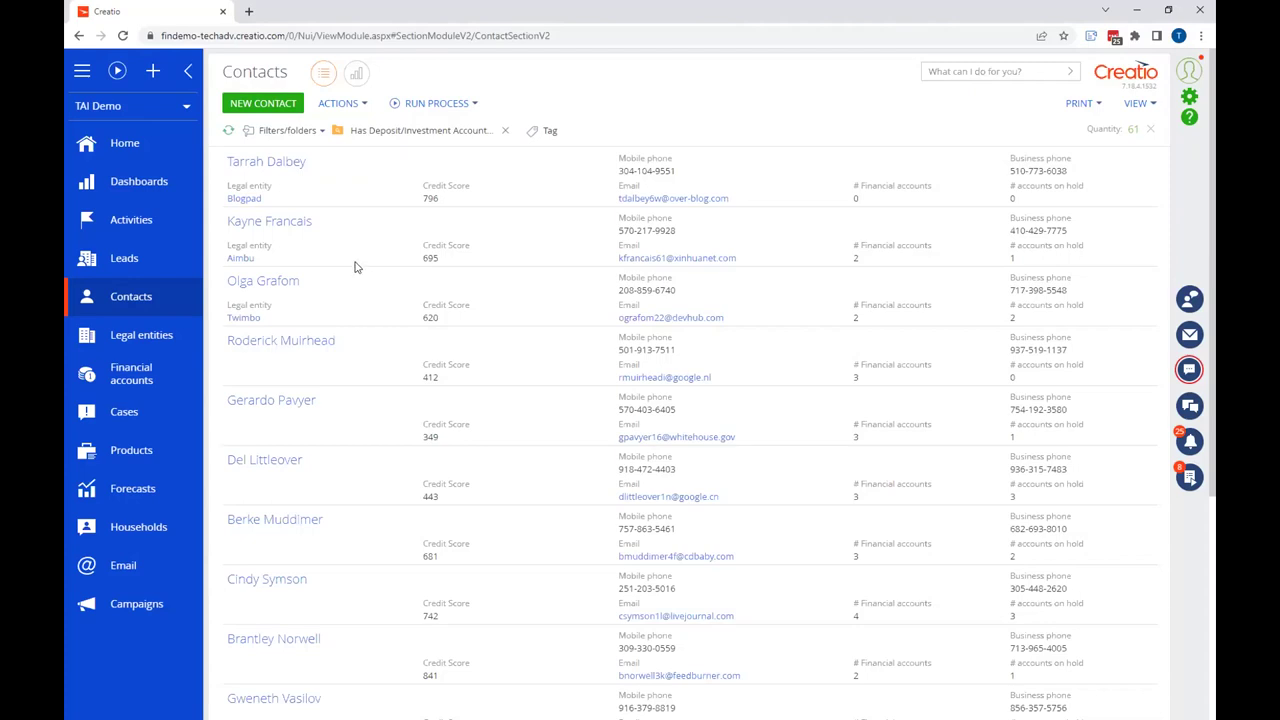
left_click(316, 134)
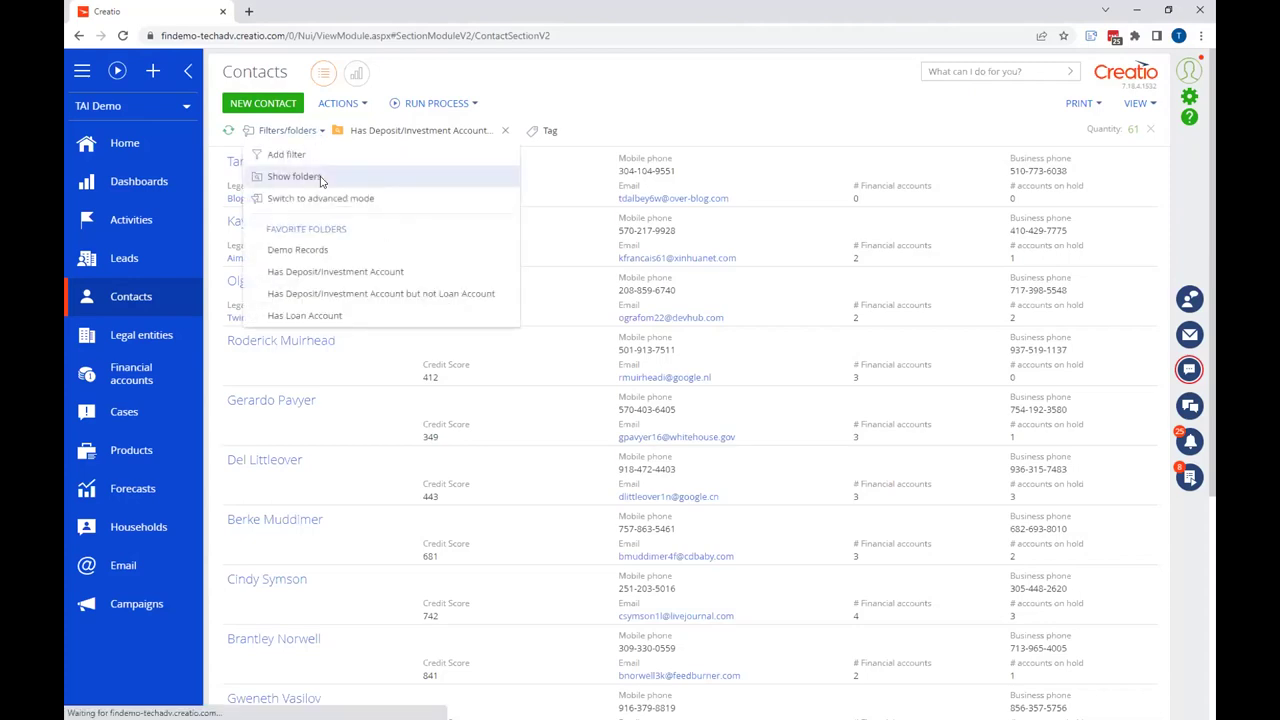
left_click(320, 178)
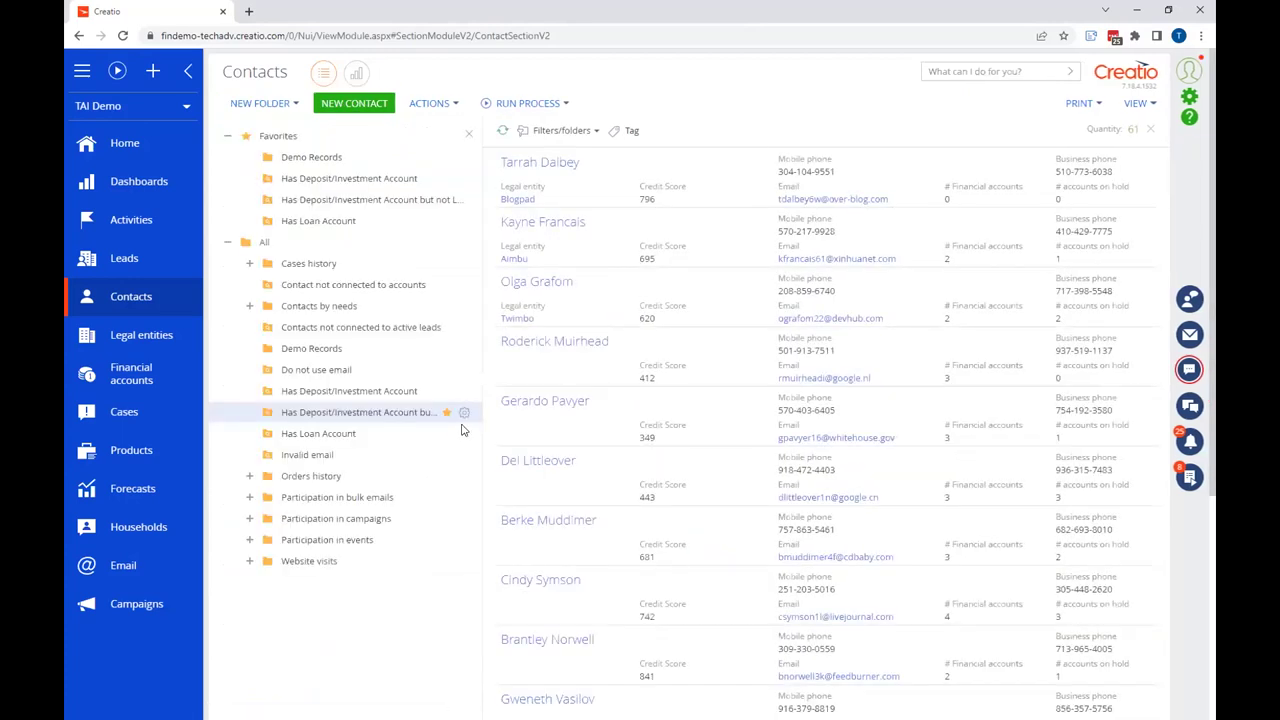
- Copy the "Has Deposit/Investment Account but not Loan Account" folder as "Has Load Account but not Deposit/Investment Account", including its access permissions
left_click(464, 415)
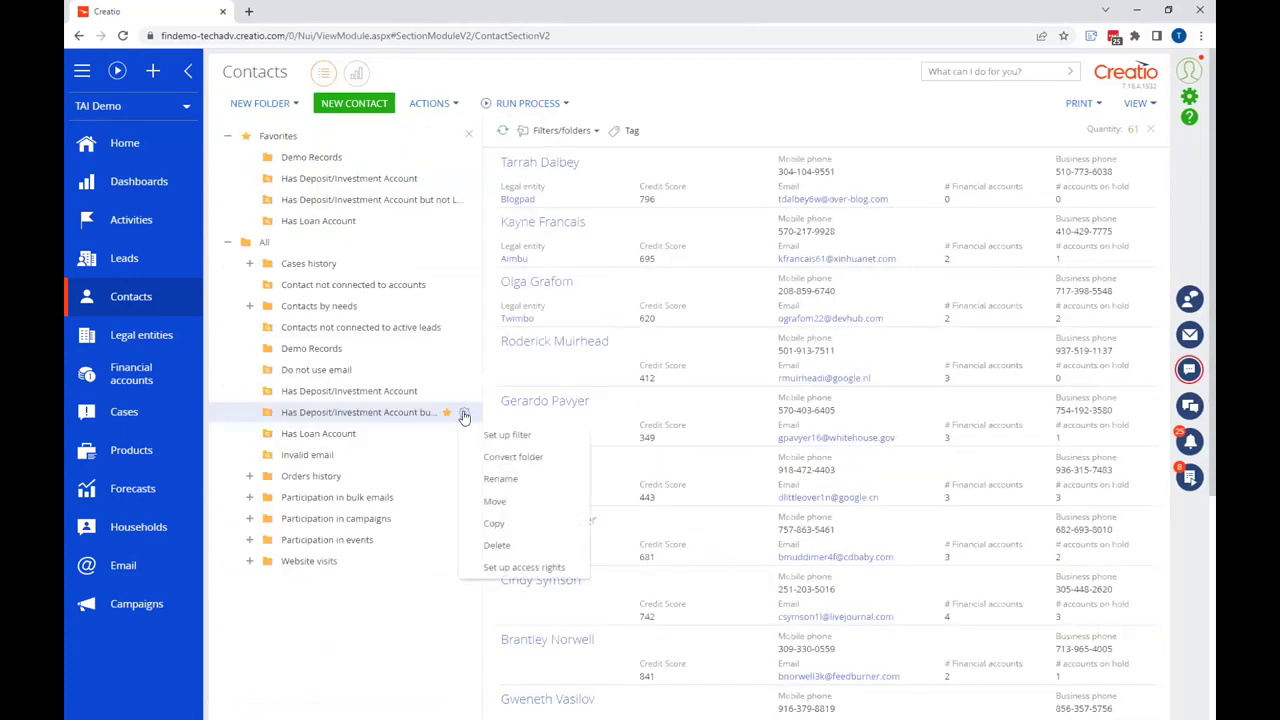
left_click(512, 527)
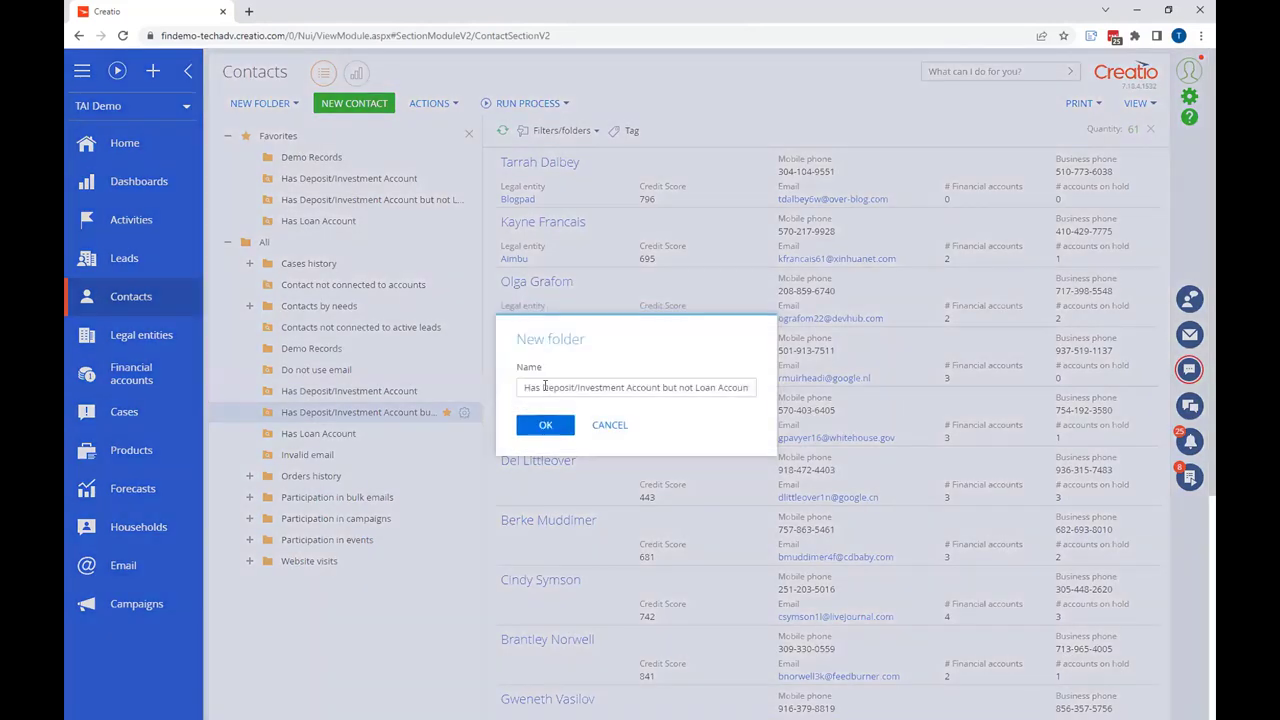
left_click_drag(543, 387, 624, 387)
key("ctrl+c")
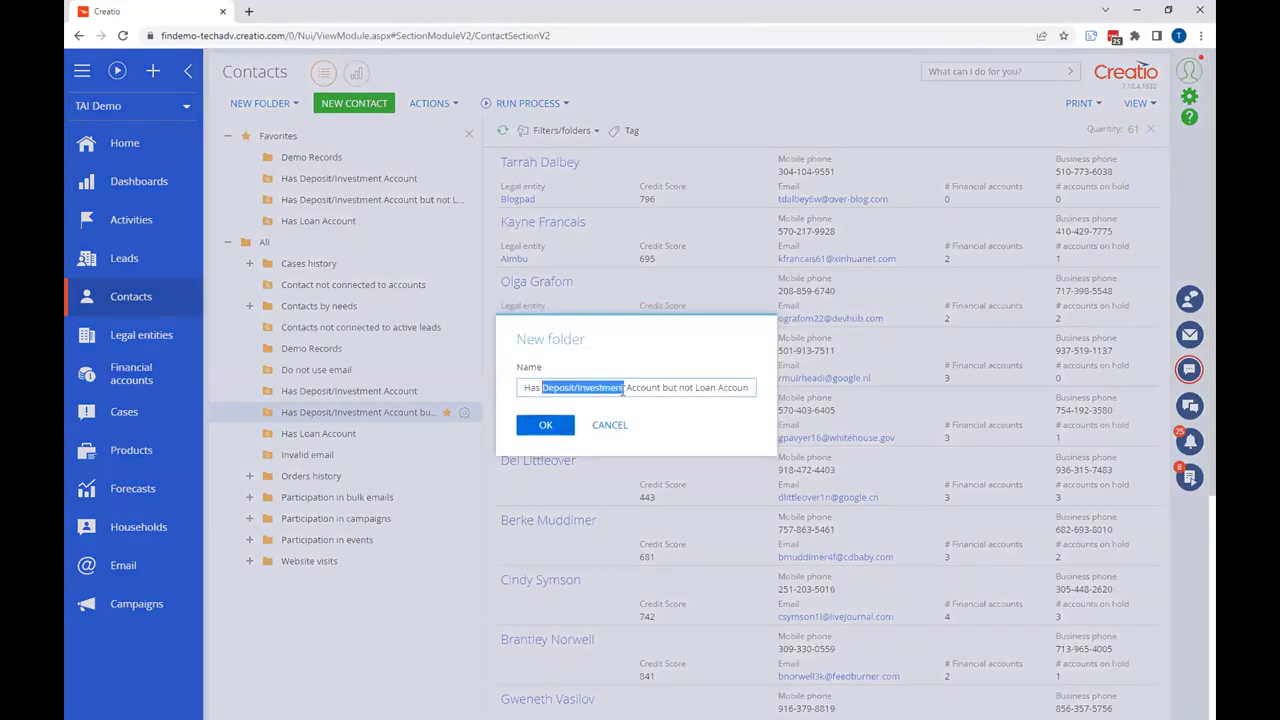
type("Lo")
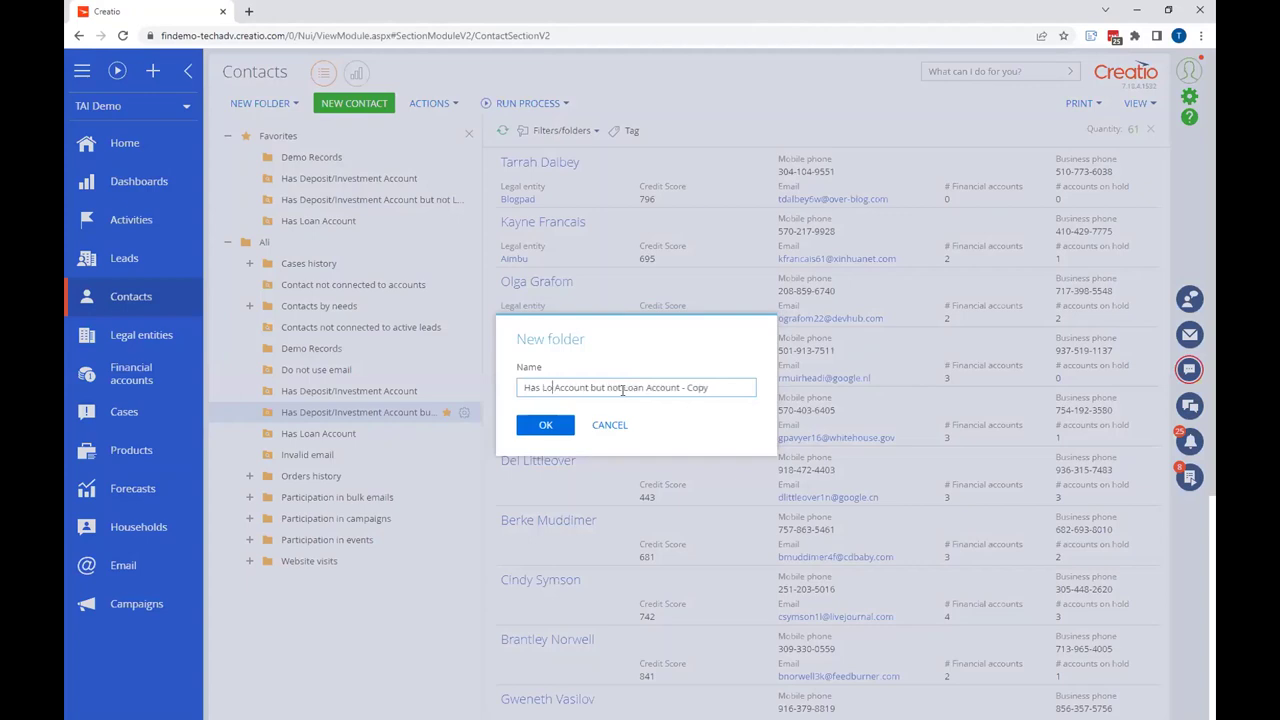
type("ad")
double_click(640, 388)
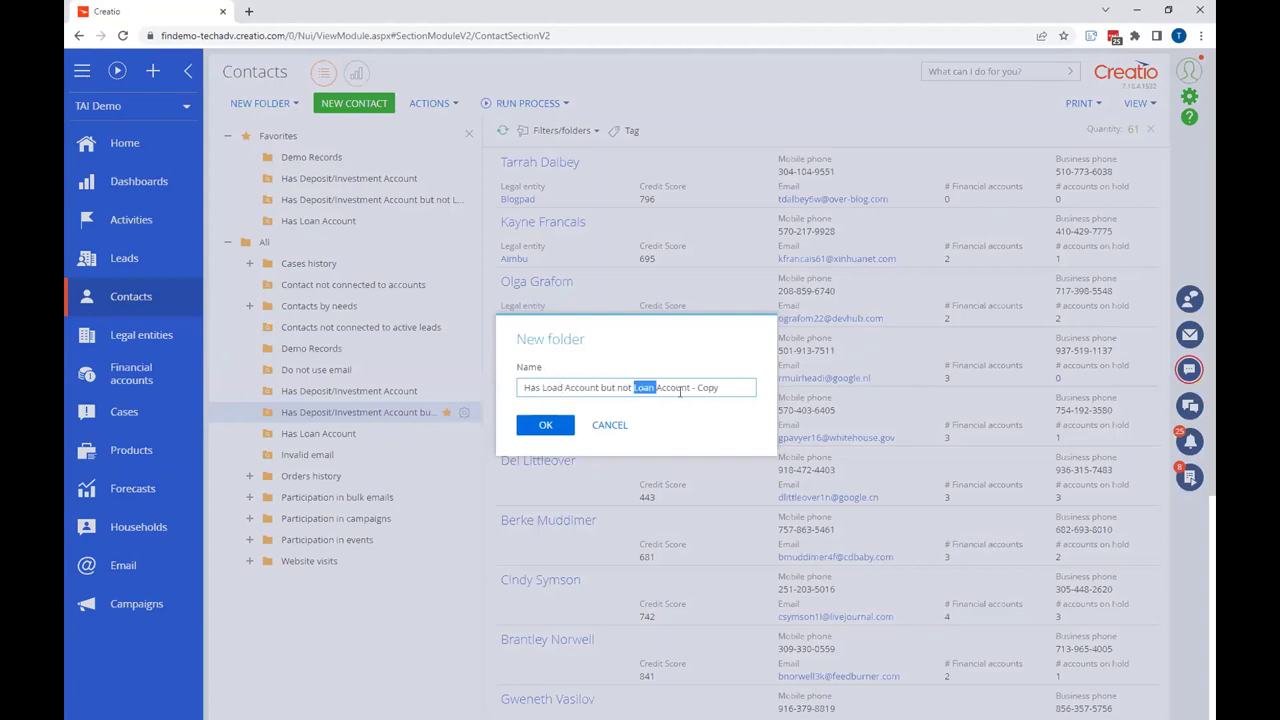
key("ctrl+v")
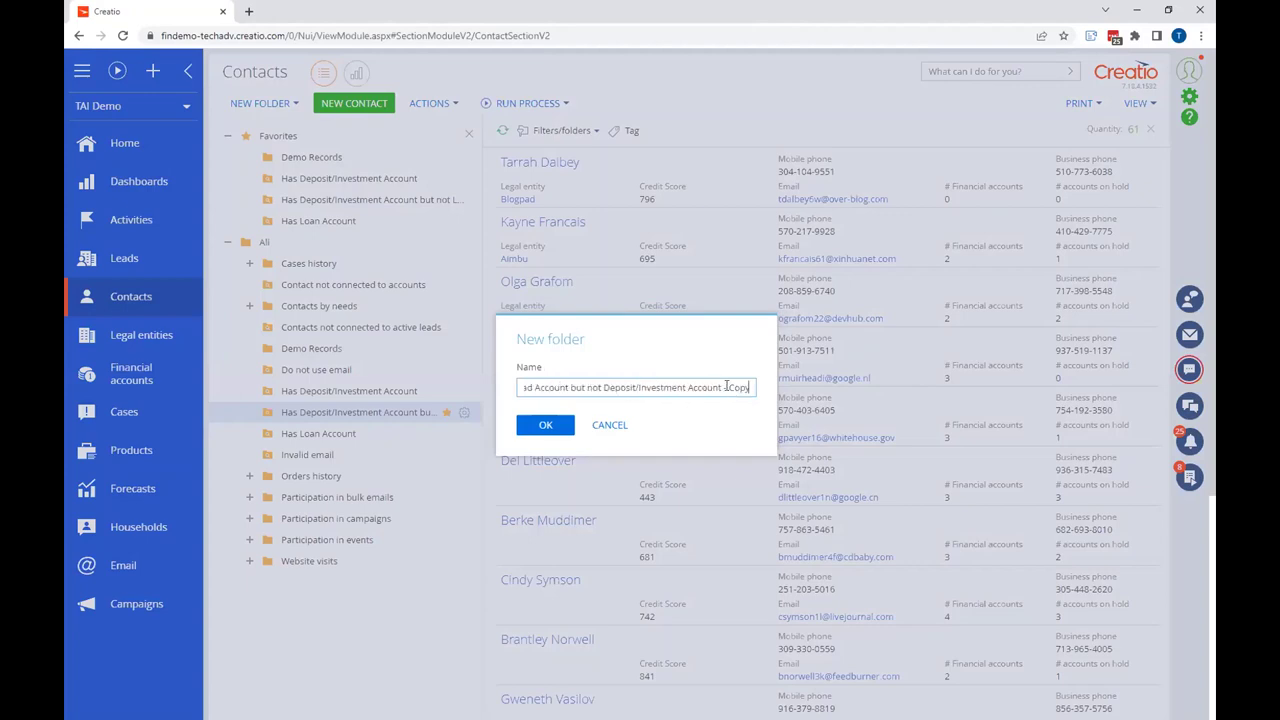
left_click_drag(719, 388, 800, 395)
key("BackSpace")
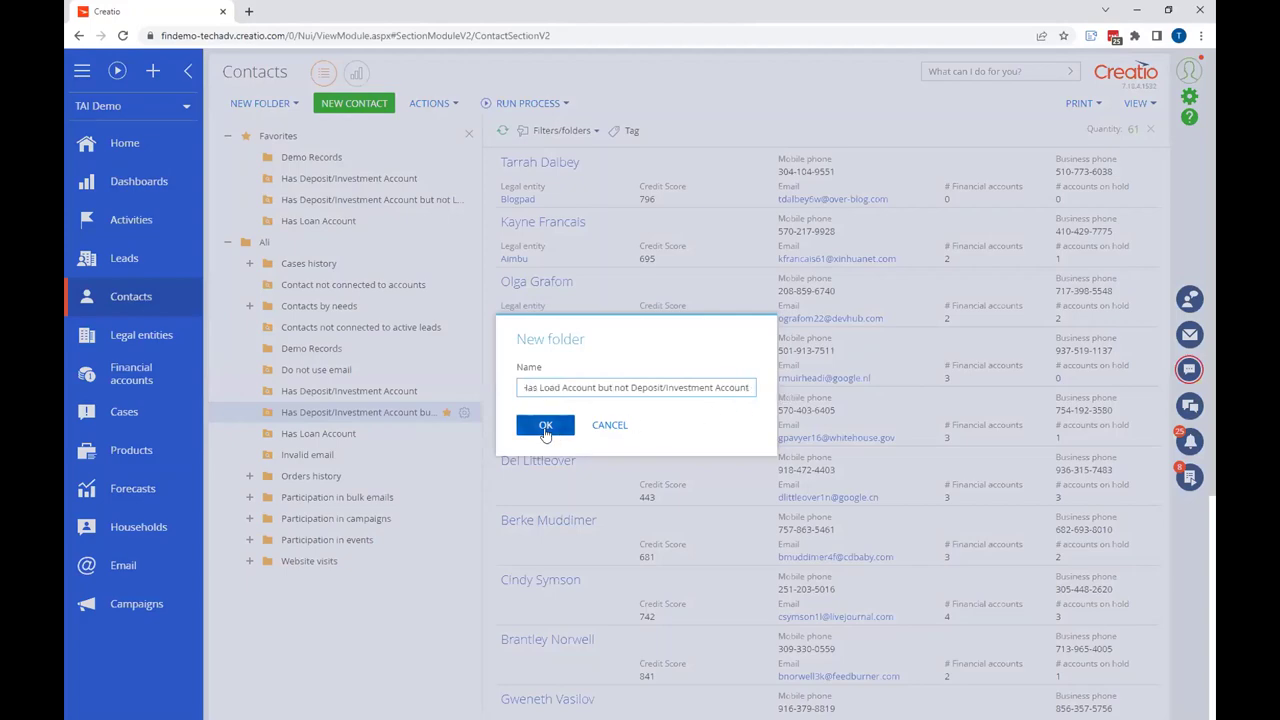
left_click(546, 425)
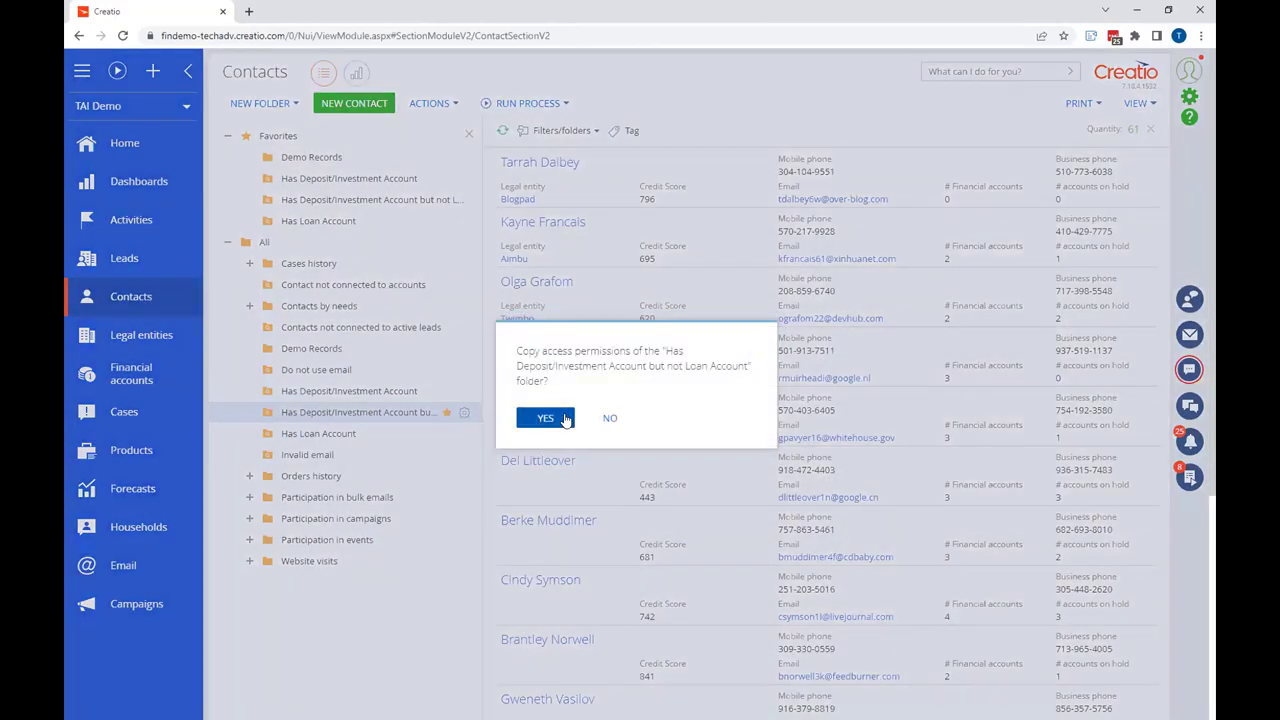
left_click(567, 419)
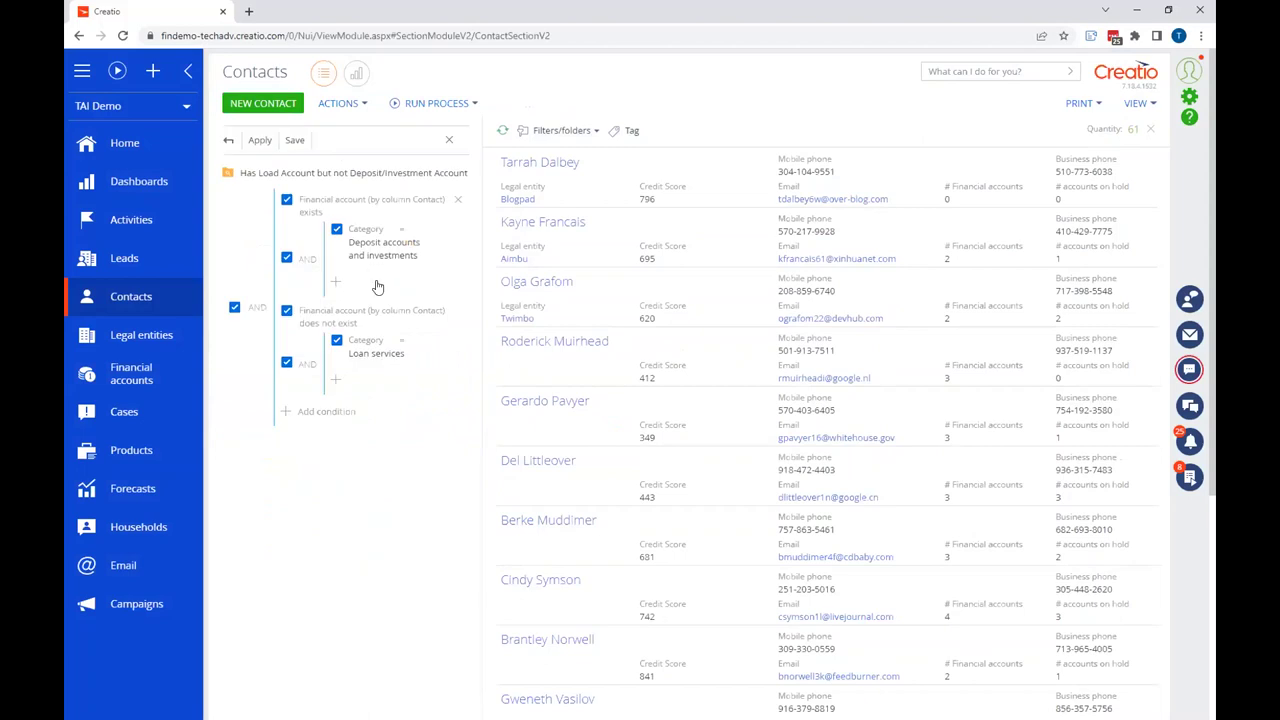
- Set the copied folder's "Deposit accounts and investments" condition to does not exist and its "Loan services" condition to exists, and save the filter
left_click(305, 216)
left_click(318, 253)
left_click(328, 323)
left_click(320, 347)
left_click(295, 141)
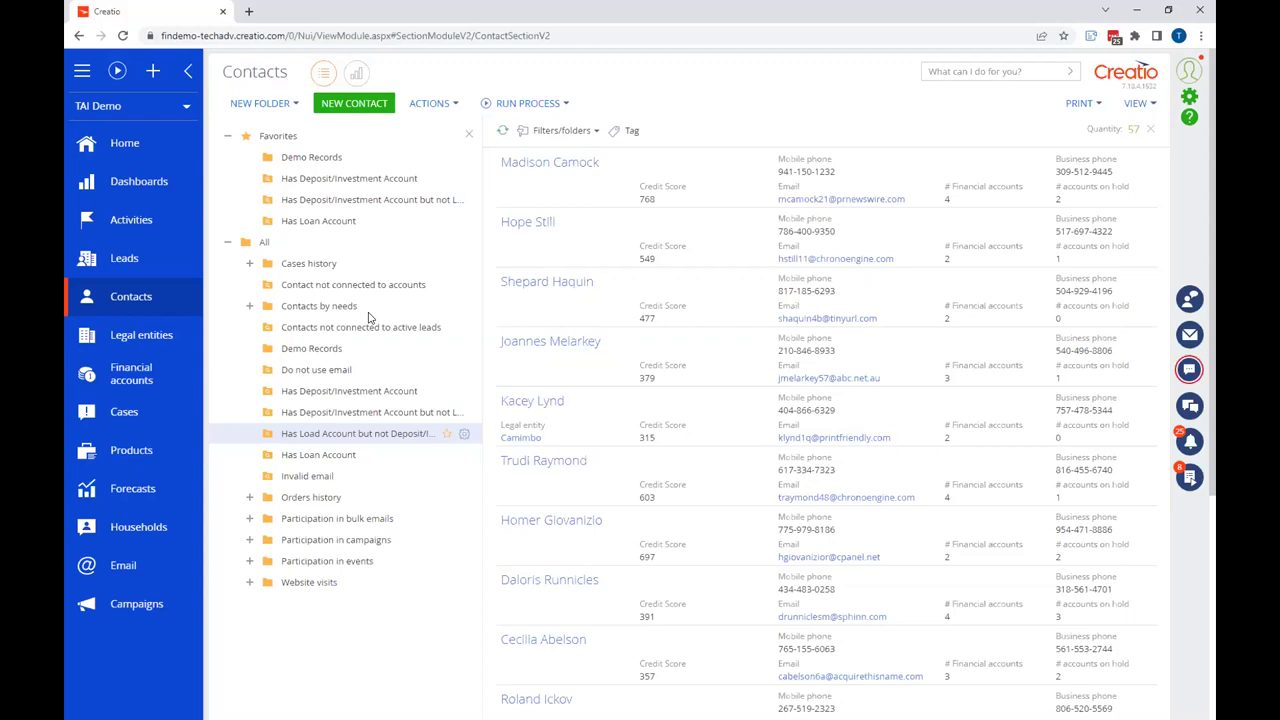
- View the banking homepage, and open the first "Interest Rates are Rising" email, not the 2nd email, in the template designer
left_click(122, 145)
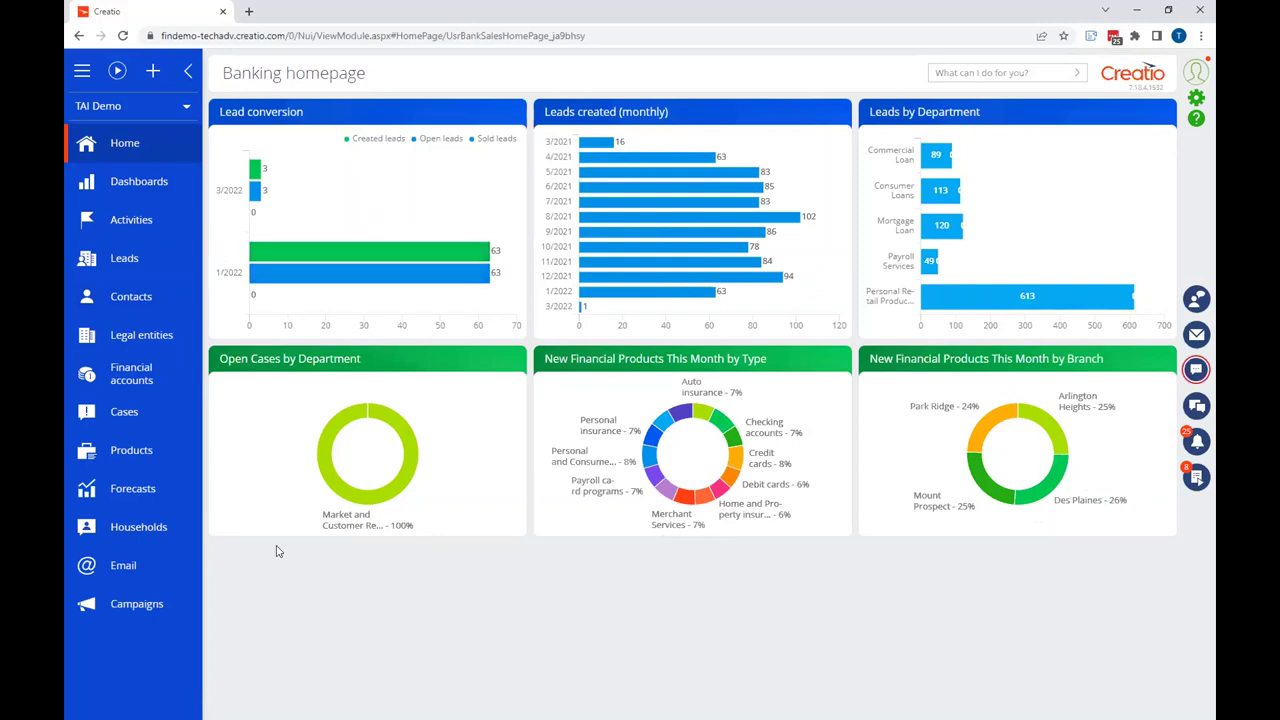
left_click(148, 569)
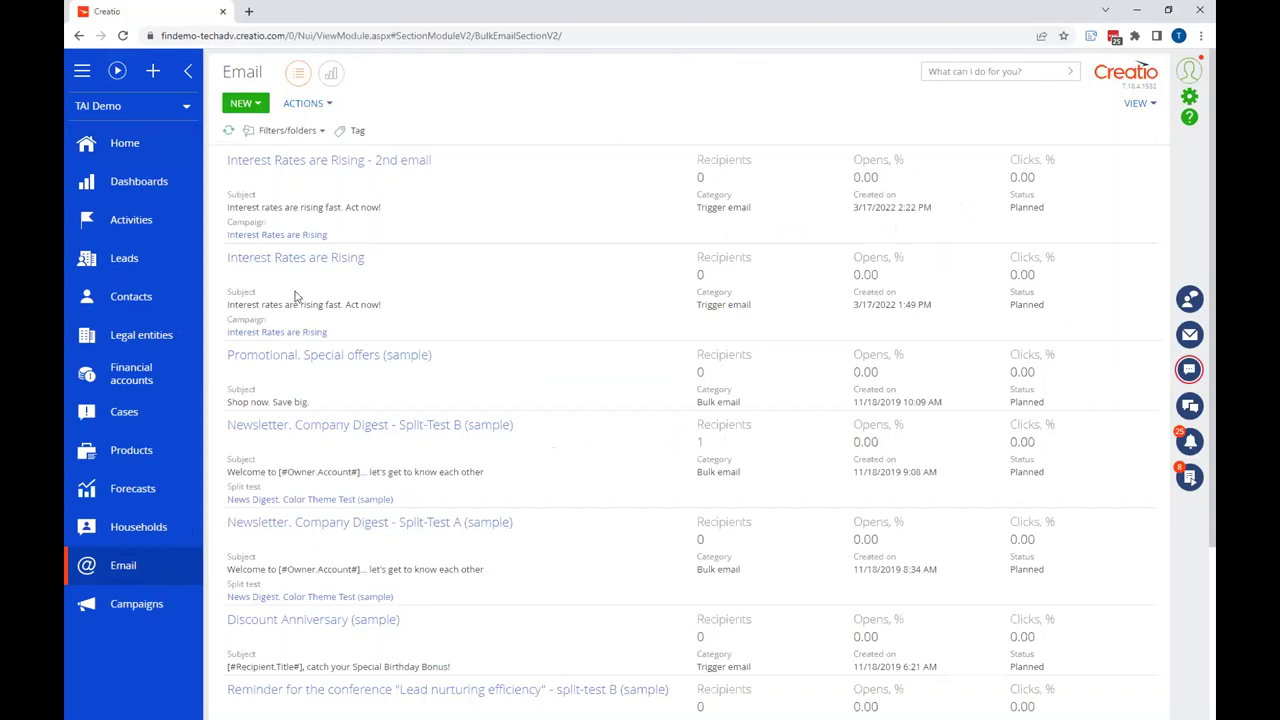
left_click(312, 262)
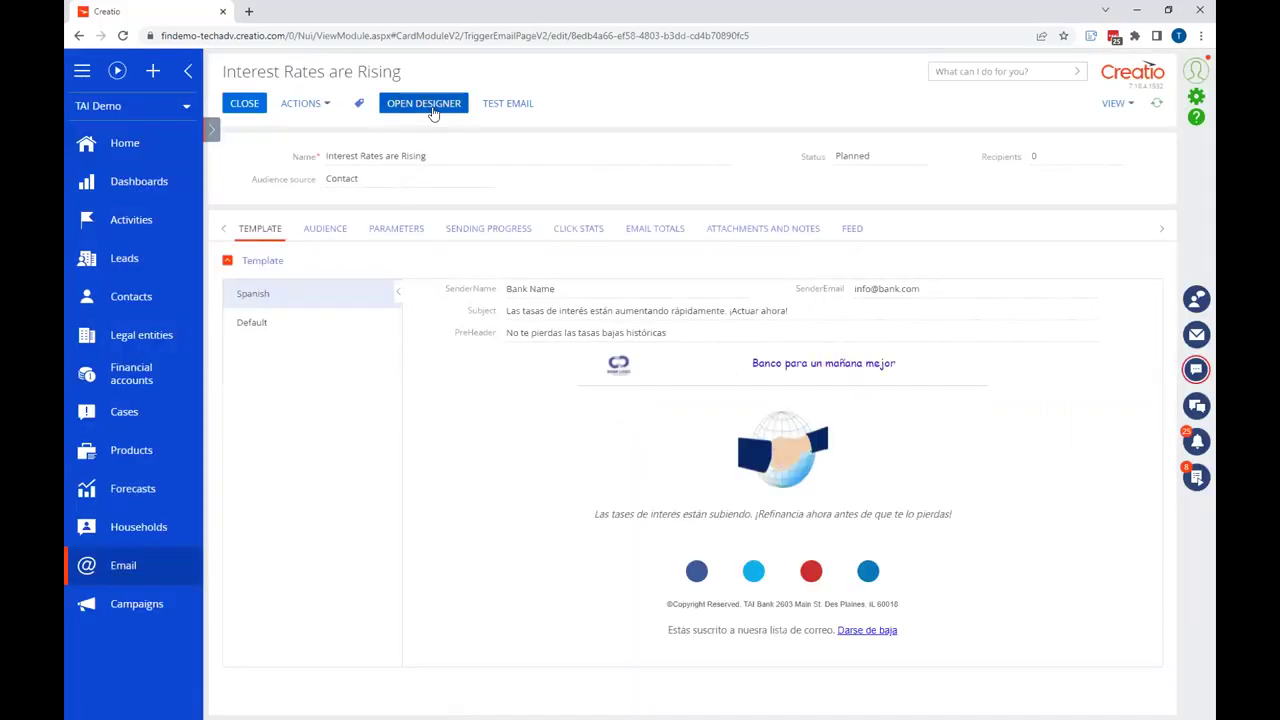
left_click(433, 108)
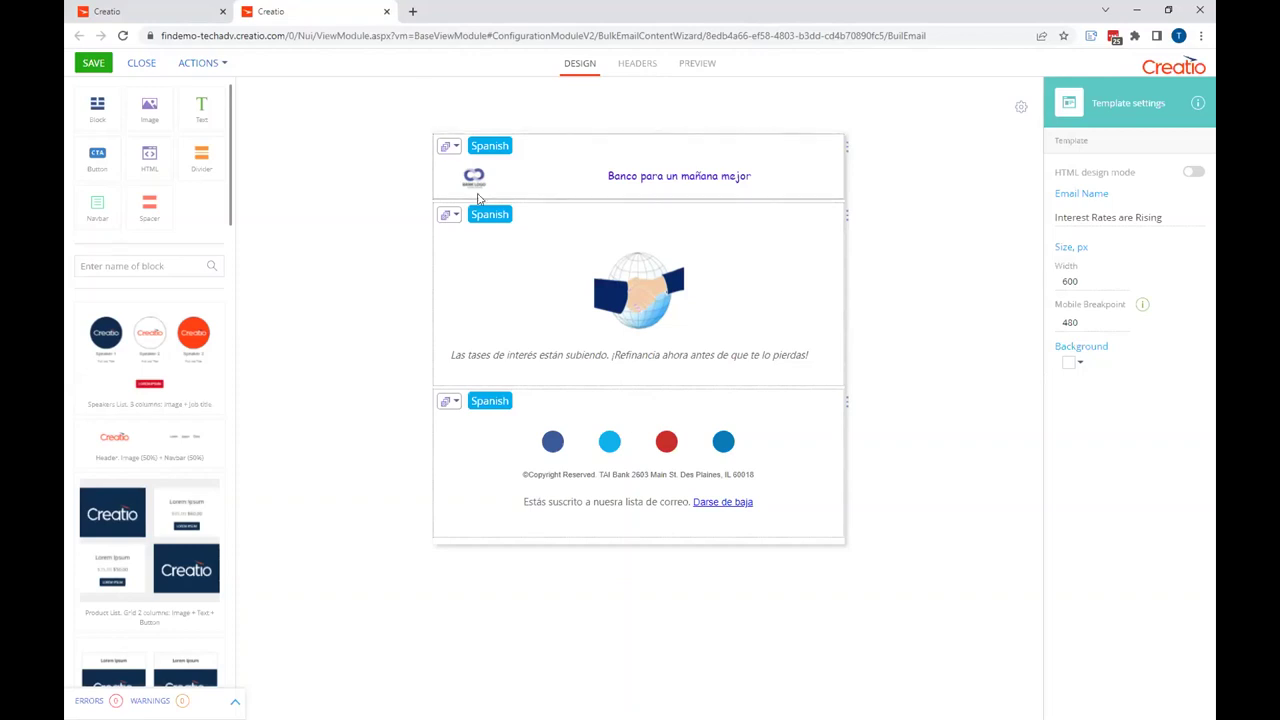
- Switch the email's header, main and footer blocks to the Default version, and show the settings of the header's slogan text and logo
left_click(450, 146)
left_click(464, 189)
left_click(450, 216)
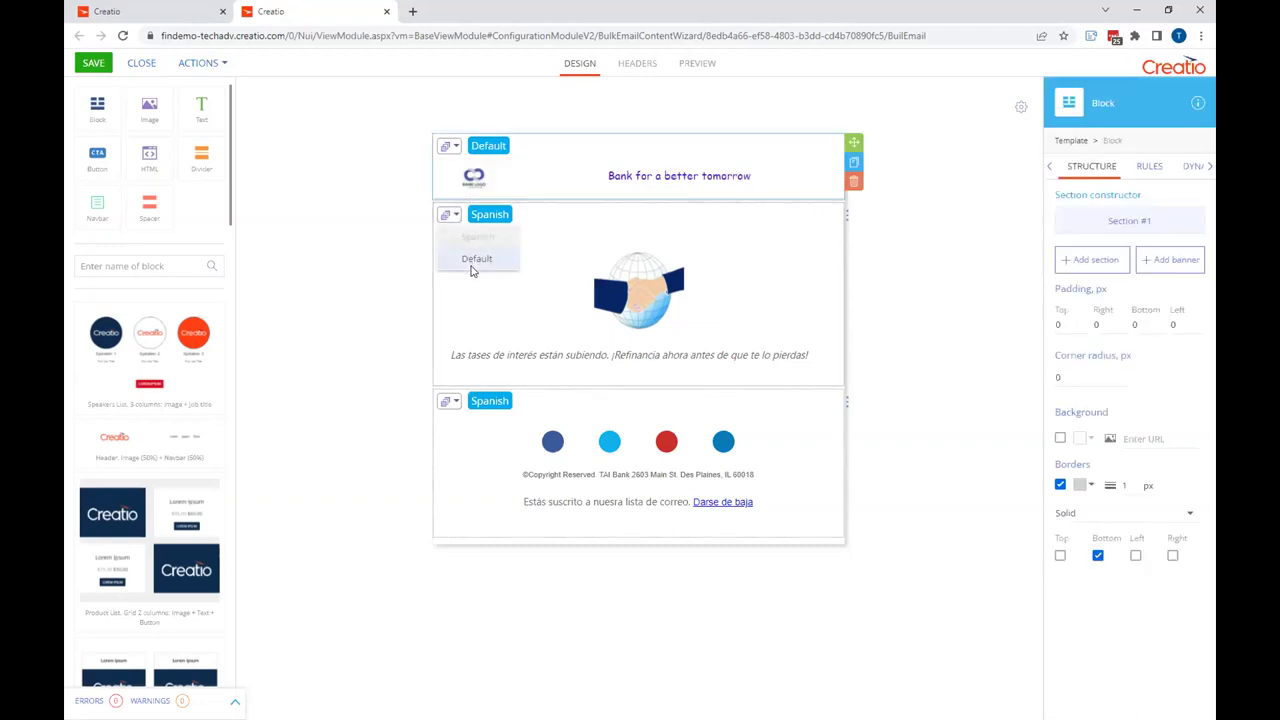
left_click(470, 258)
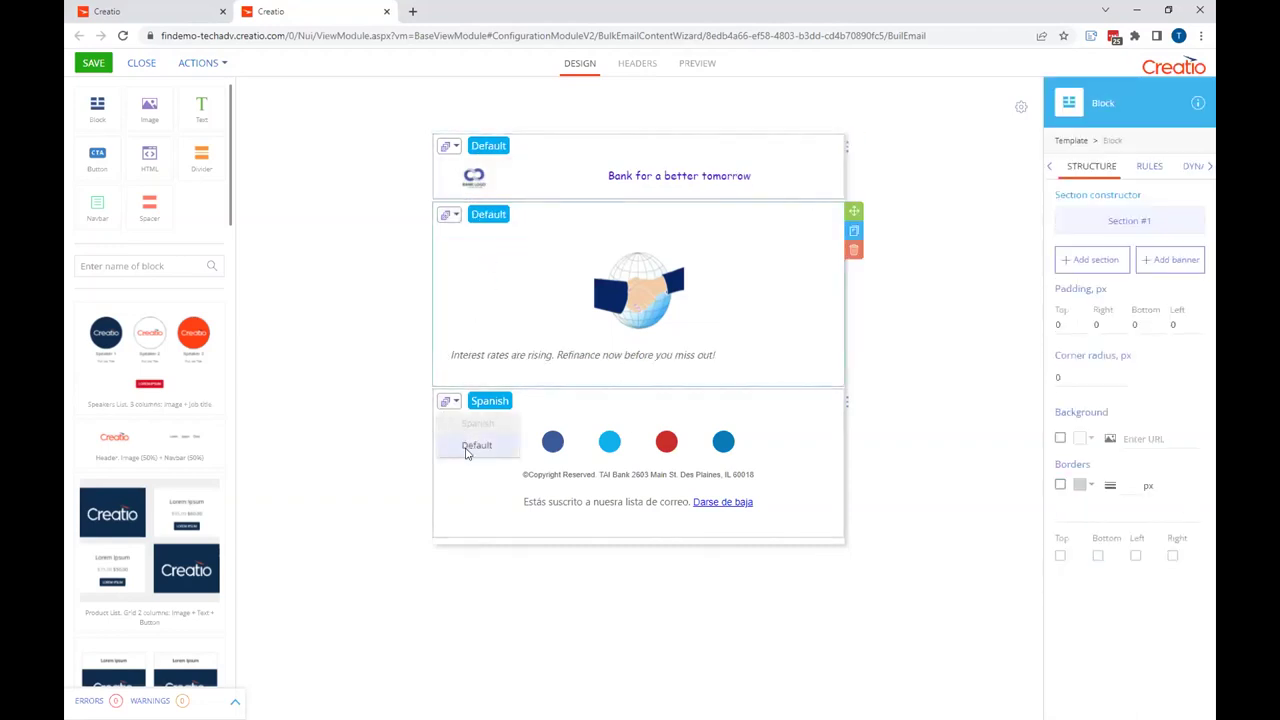
left_click(468, 446)
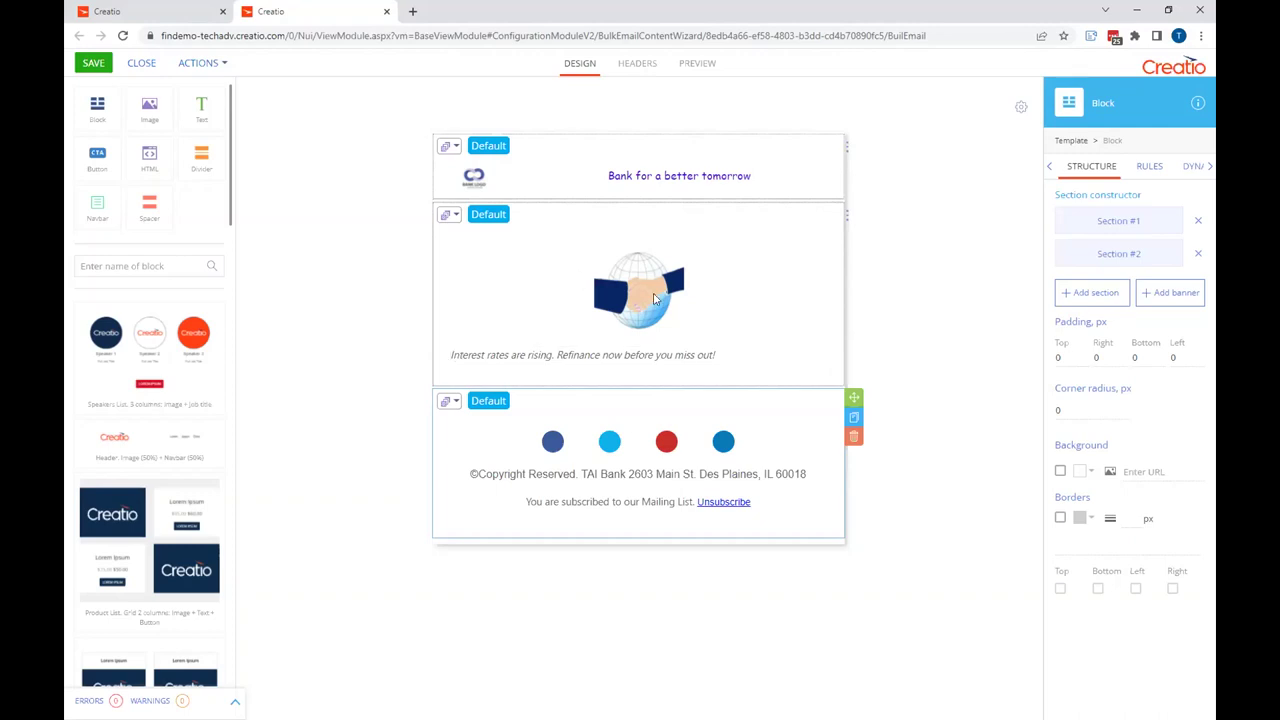
left_click(680, 176)
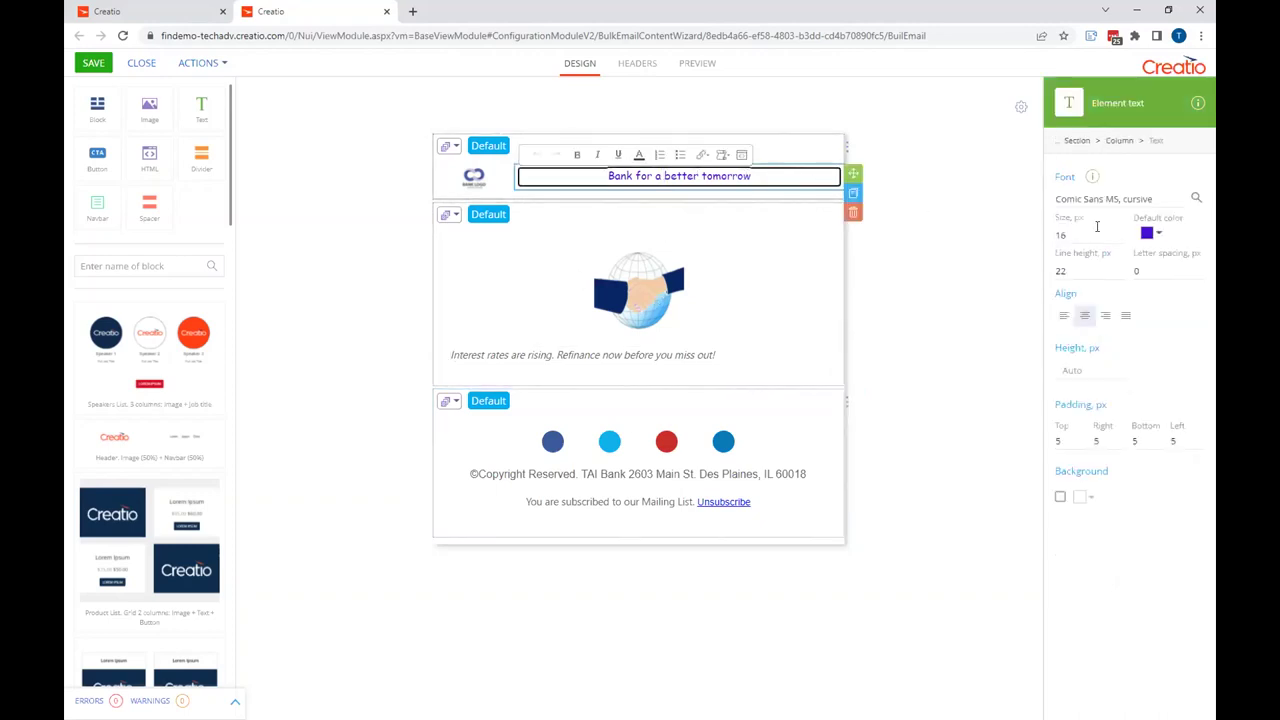
left_click(473, 185)
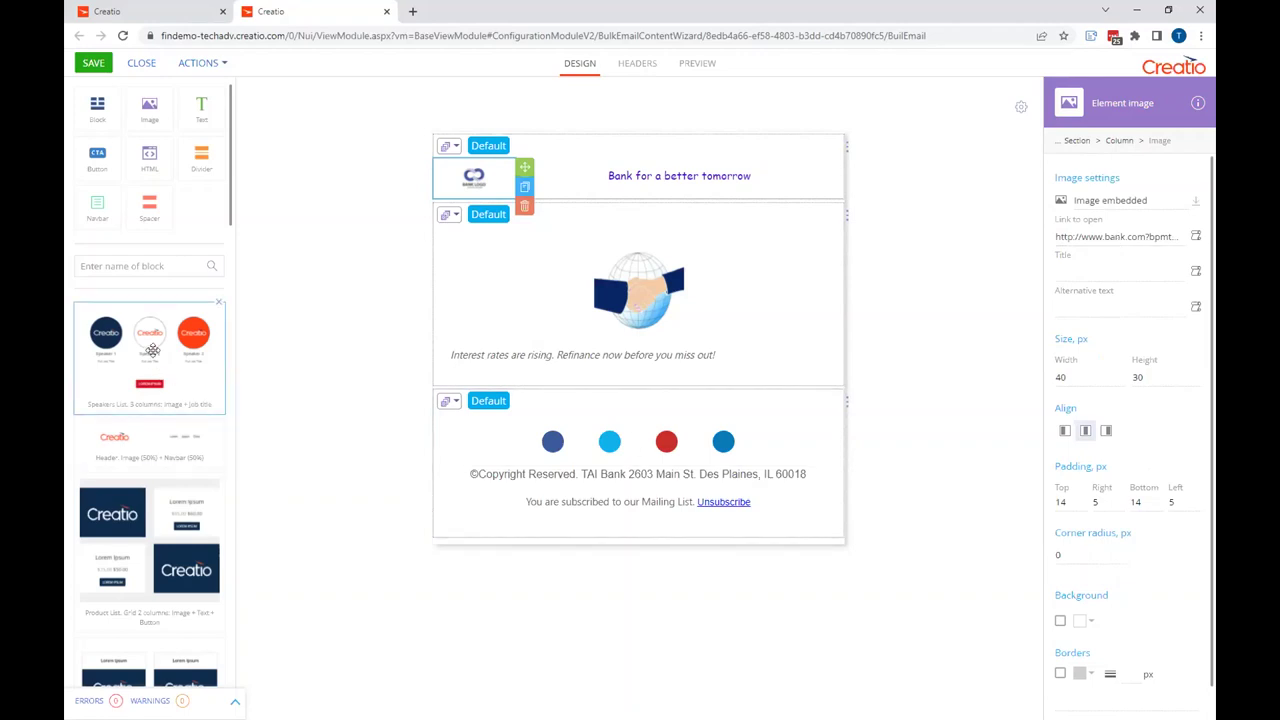
- Insert the two-column grid Product List block with image, text and button between the handshake block and the footer
scroll(176, 517, "down", 5)
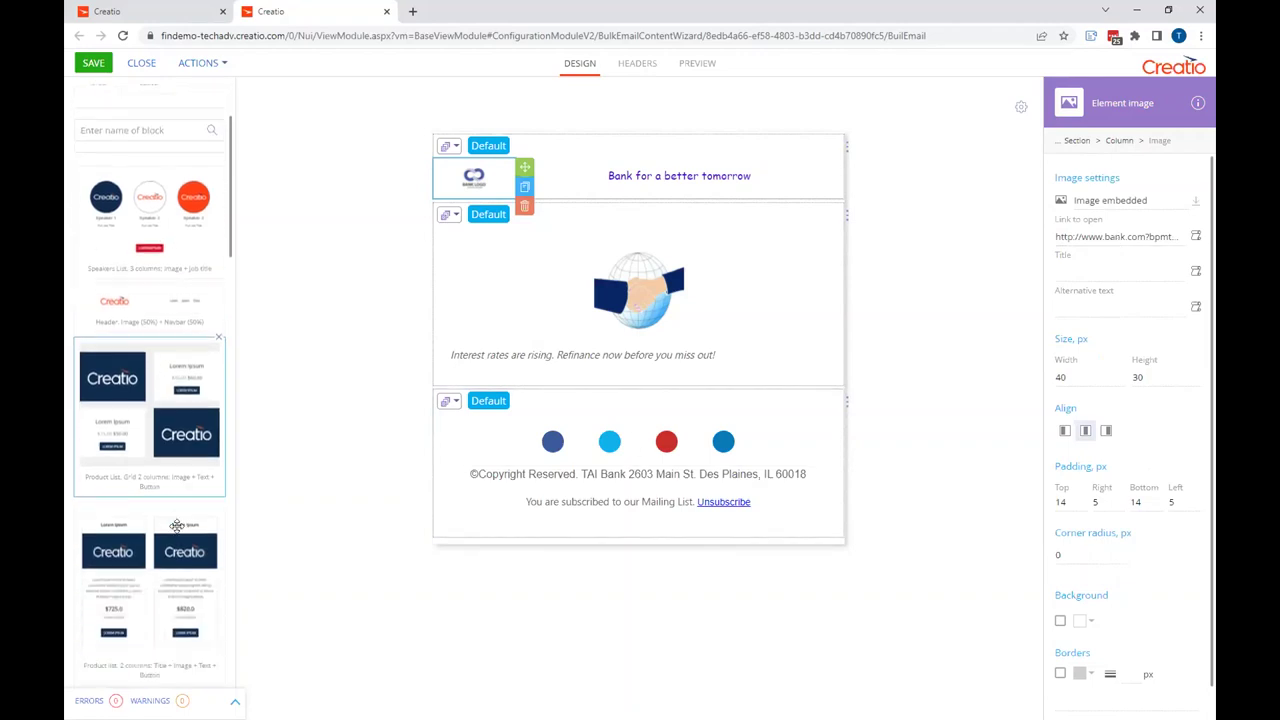
scroll(143, 361, "up", 2)
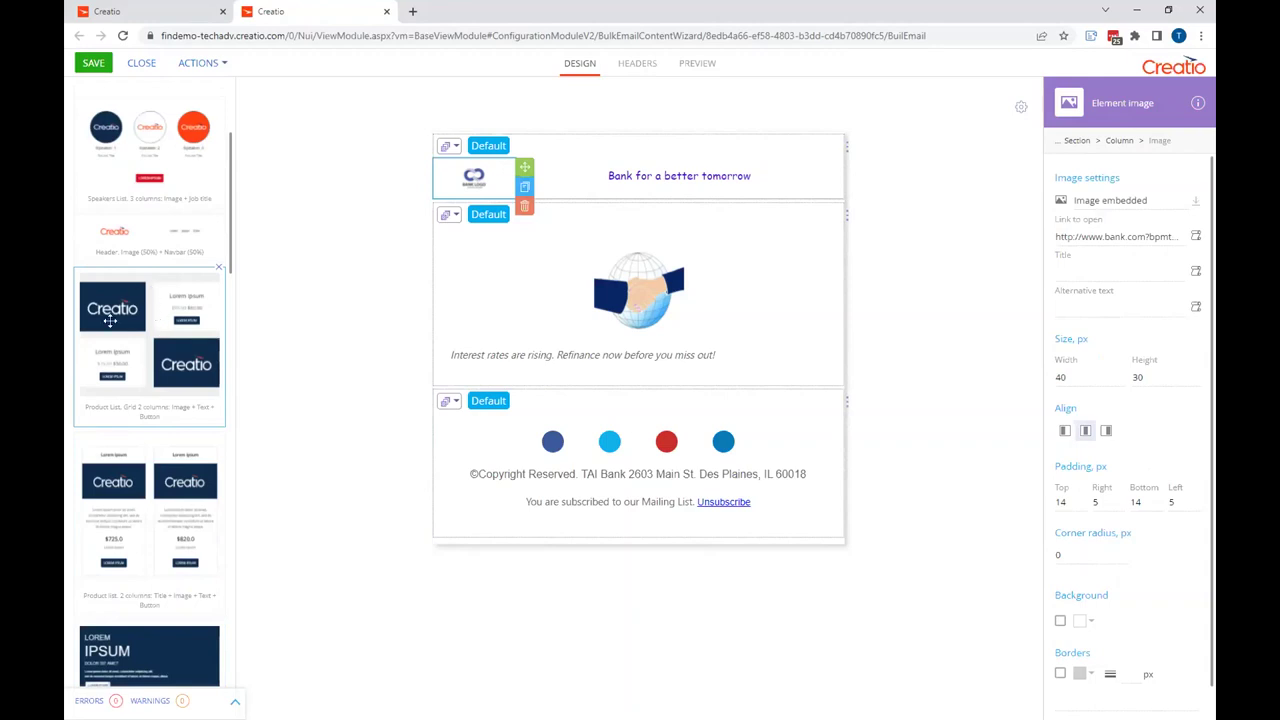
mouse_move(130, 330)
left_mouse_down()
mouse_move(486, 398)
mouse_move(566, 390)
mouse_move(562, 378)
left_mouse_up()
scroll(494, 428, "down", 2)
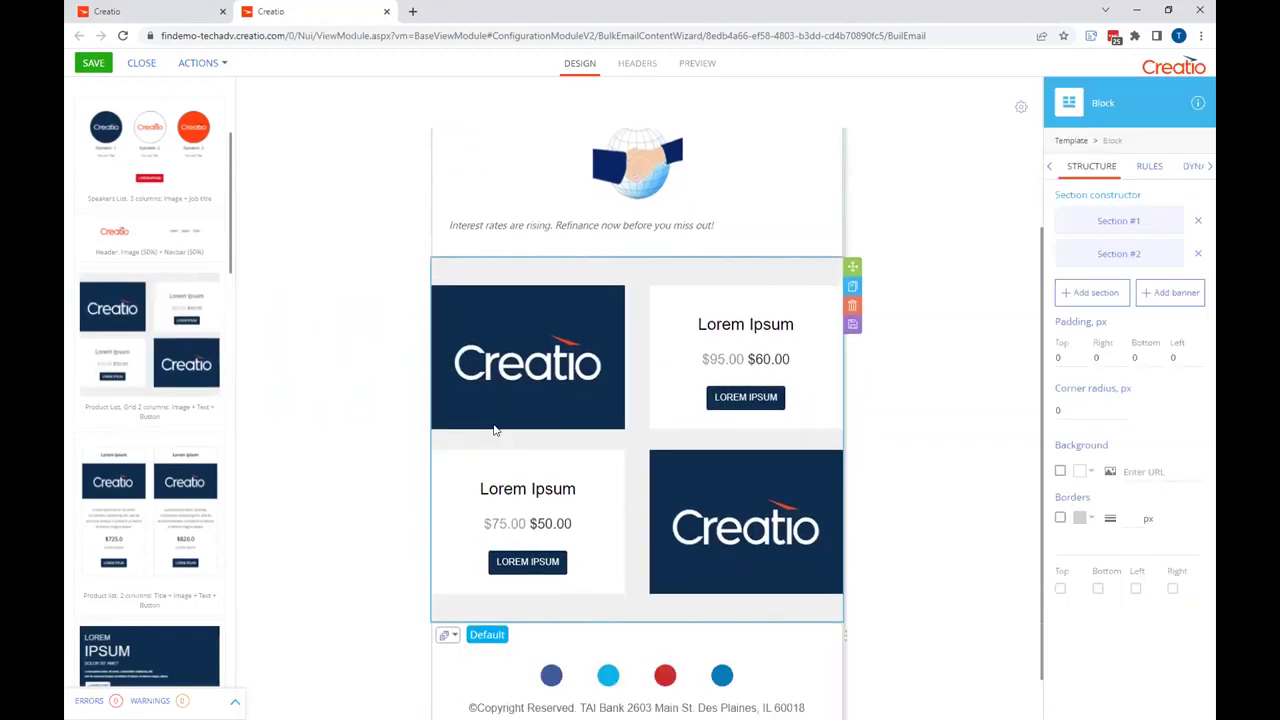
- Replace the upper "Lorem Ipsum" product heading, above the $60.00 price, with "Home Loans"
left_click(731, 318)
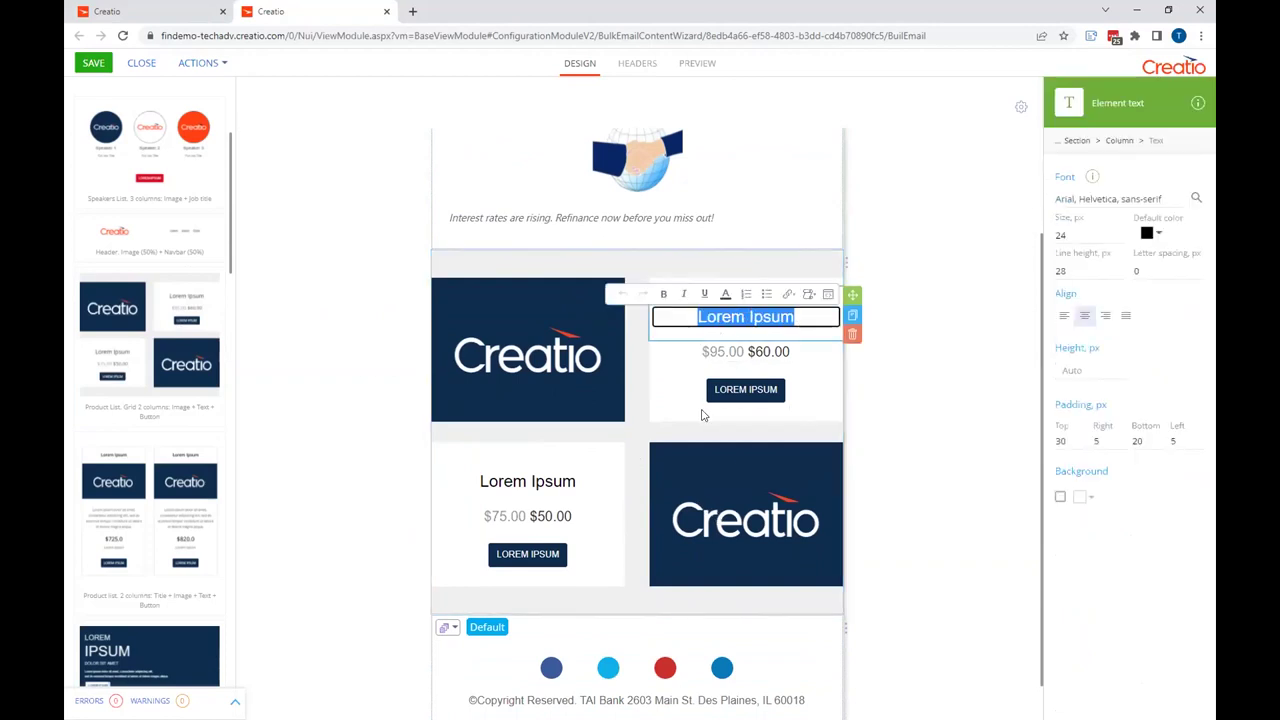
key("BackSpace")
type("Home Loz")
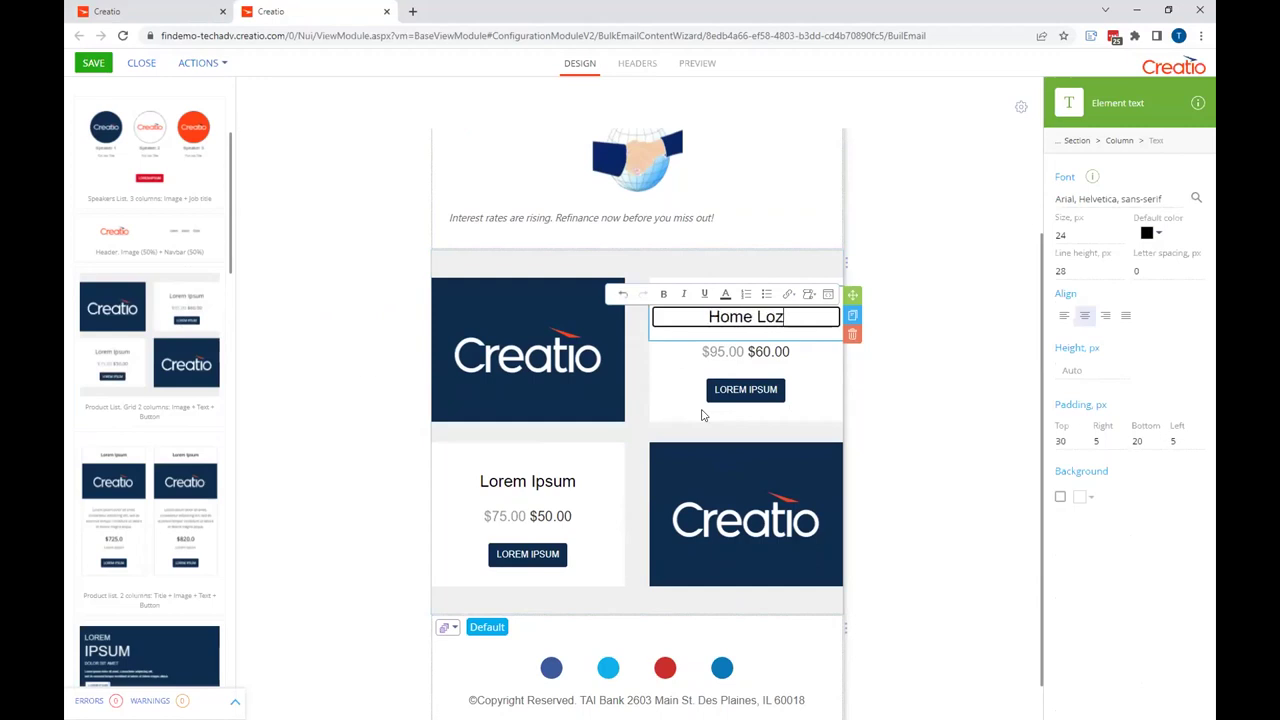
key("BackSpace")
type("ans")
- Switch the header block and the handshake block to their Spanish versions
scroll(569, 371, "up", 1)
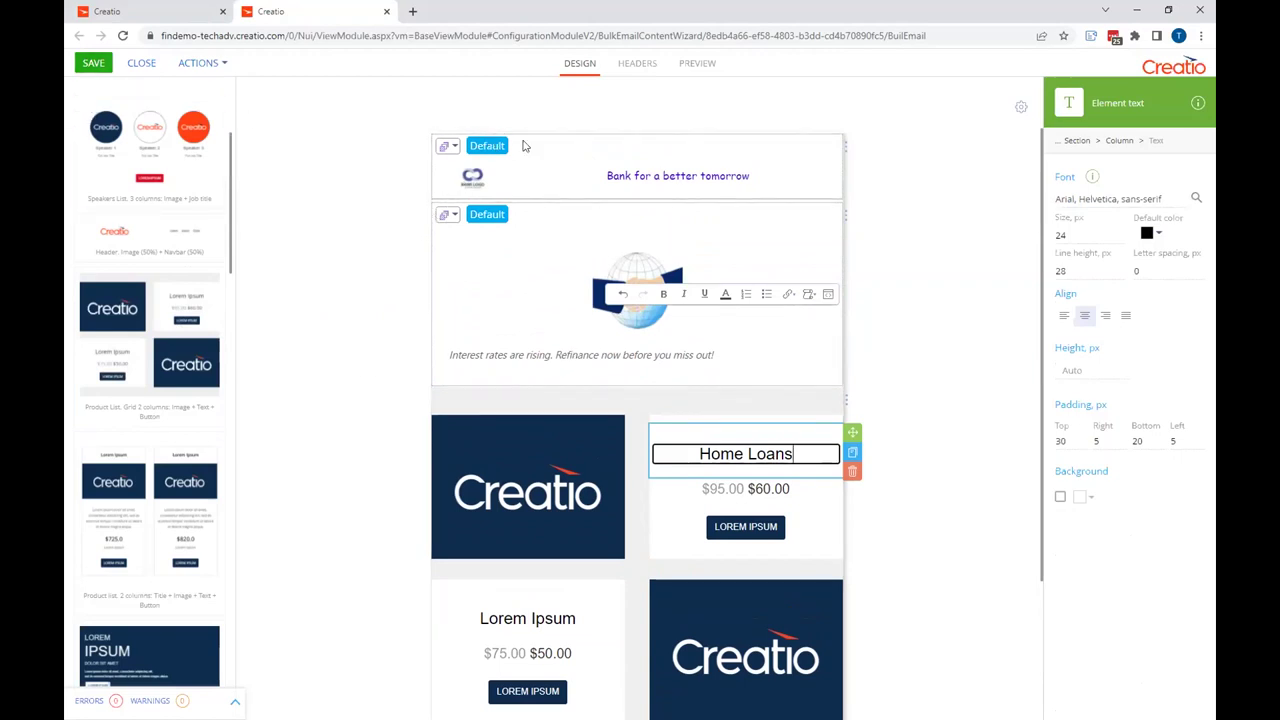
left_click(446, 146)
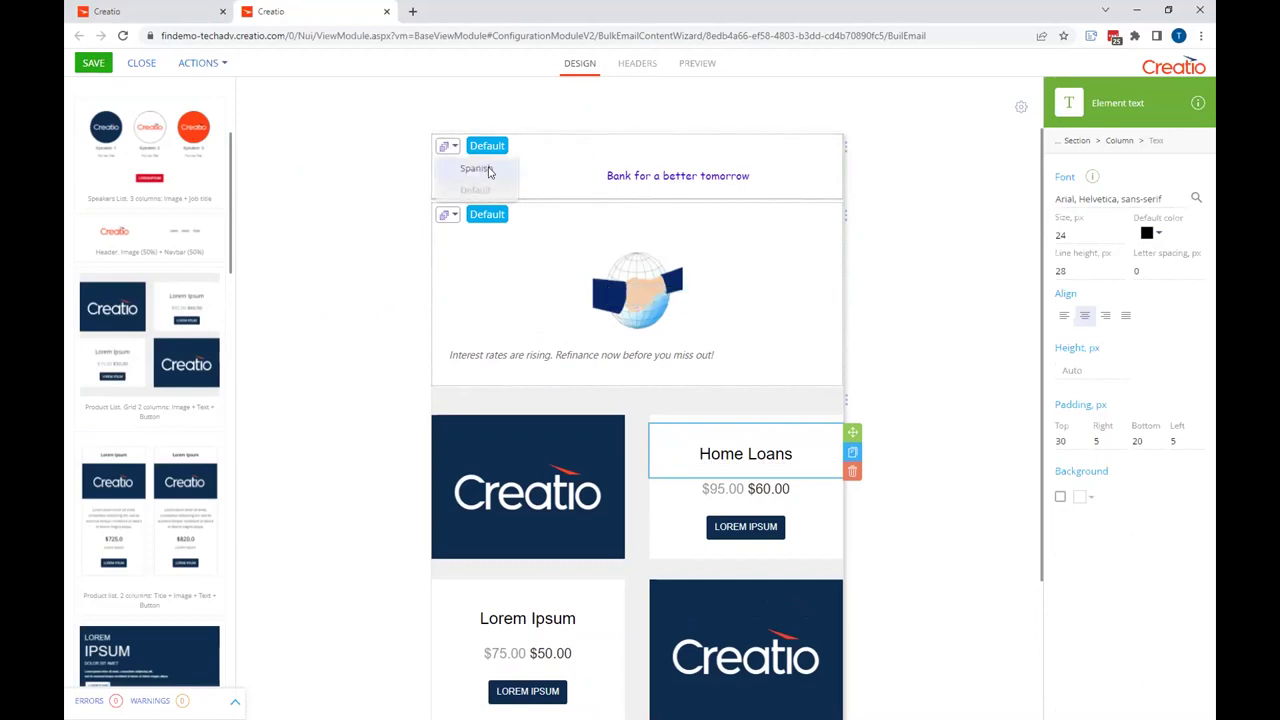
left_click(487, 170)
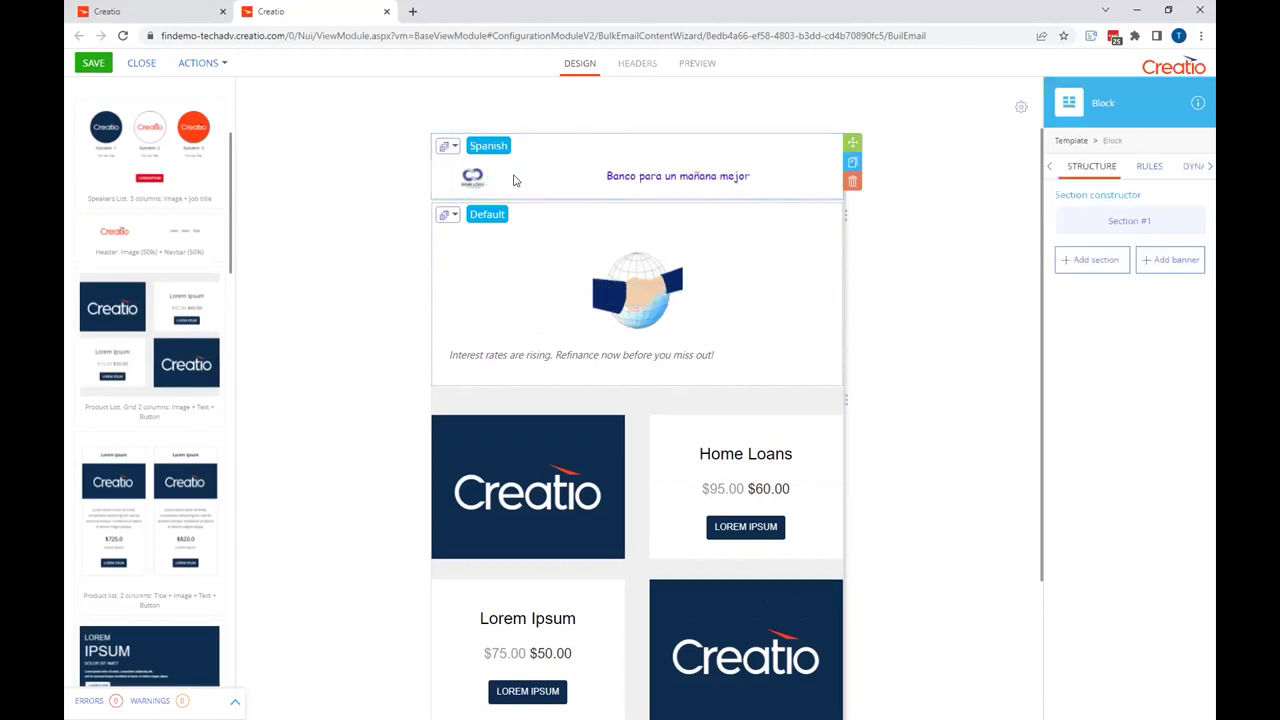
left_click(445, 215)
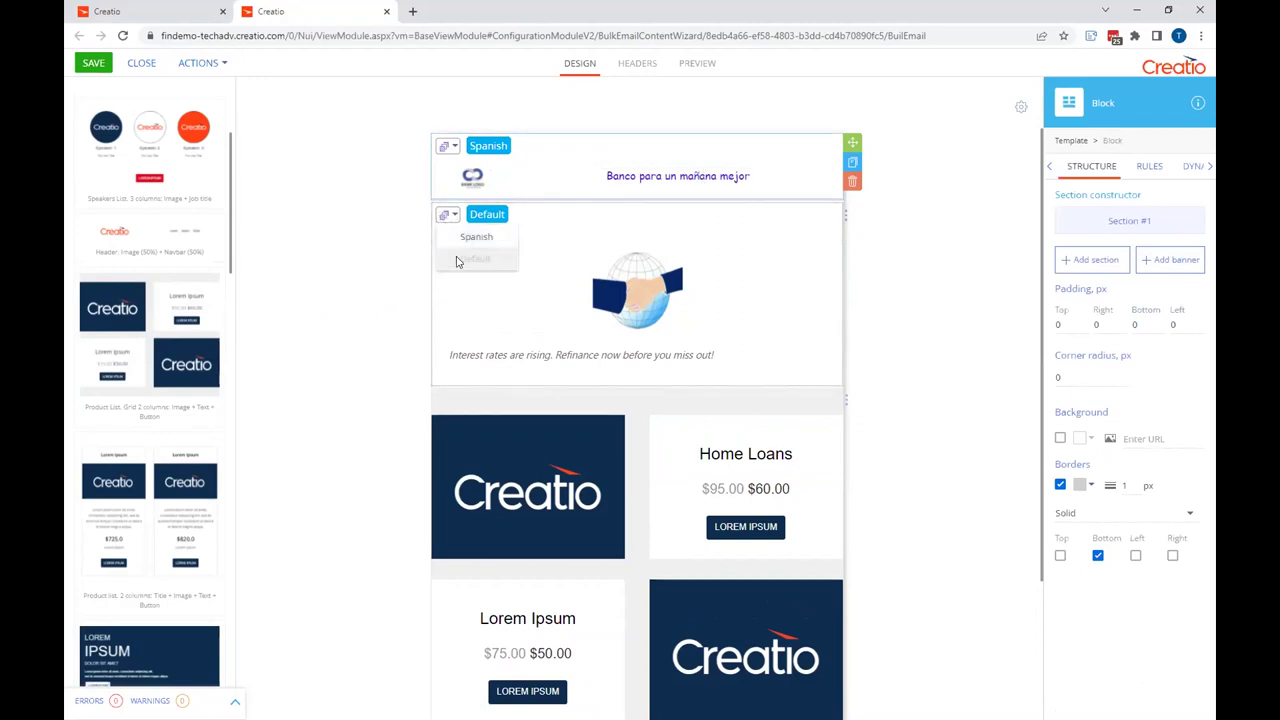
left_click(469, 237)
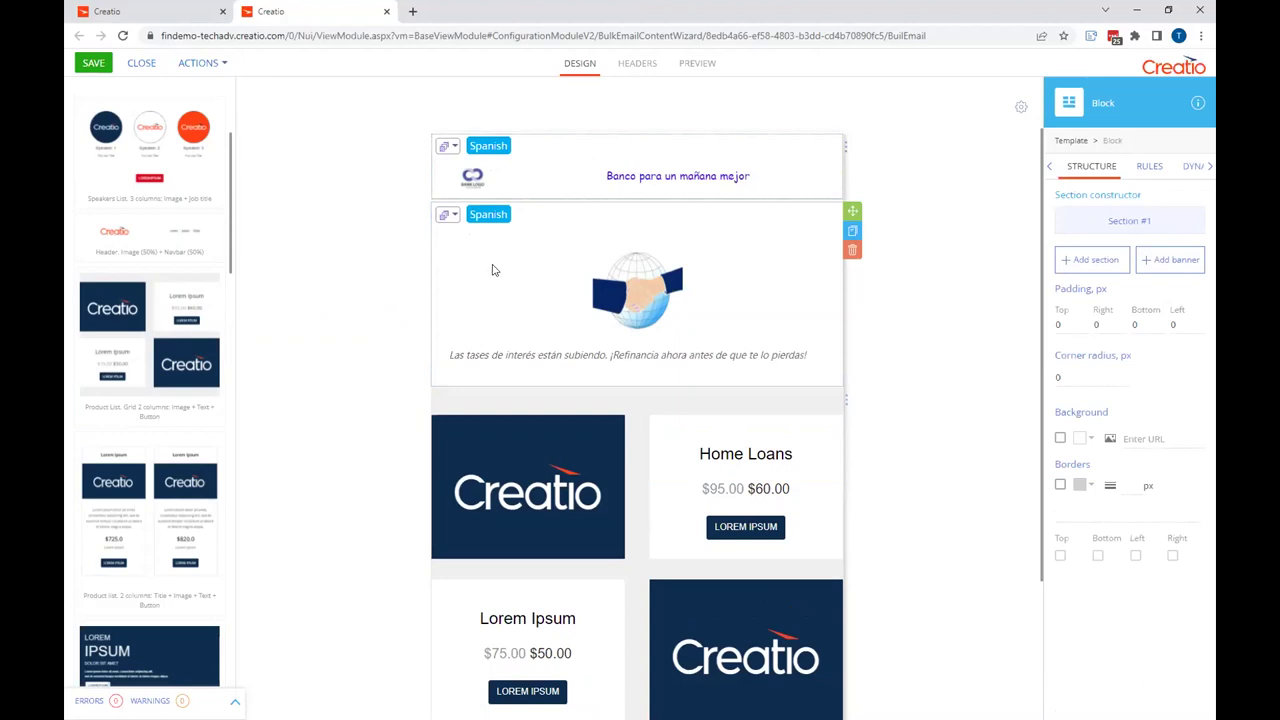
- Review the email's headers and inbox preview, and view its click stats after closing the designer without saving
left_click(636, 66)
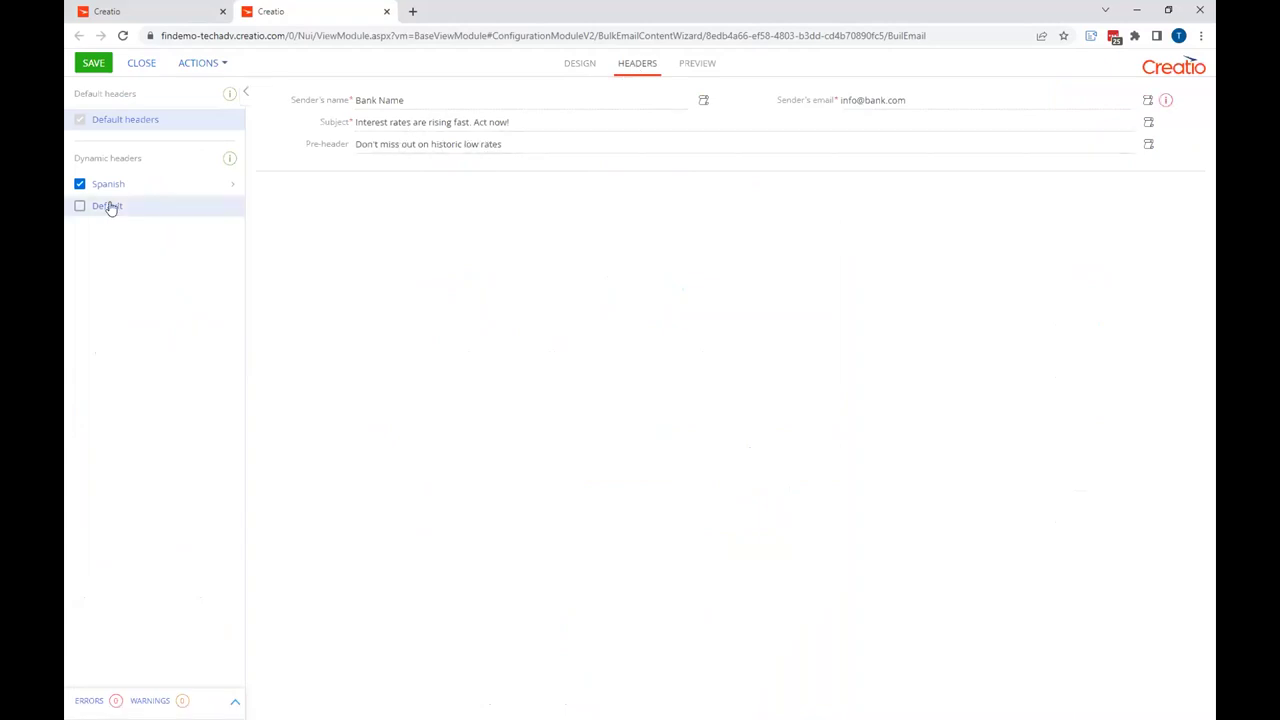
left_click(690, 64)
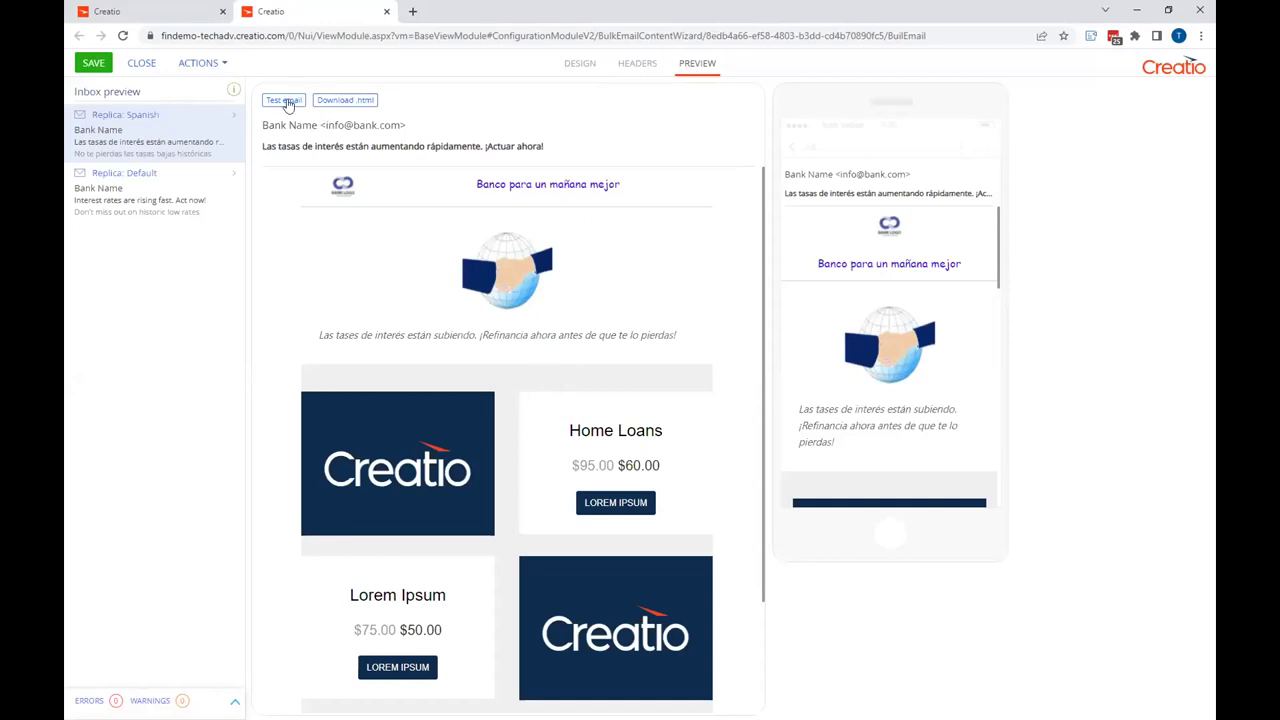
left_click(387, 13)
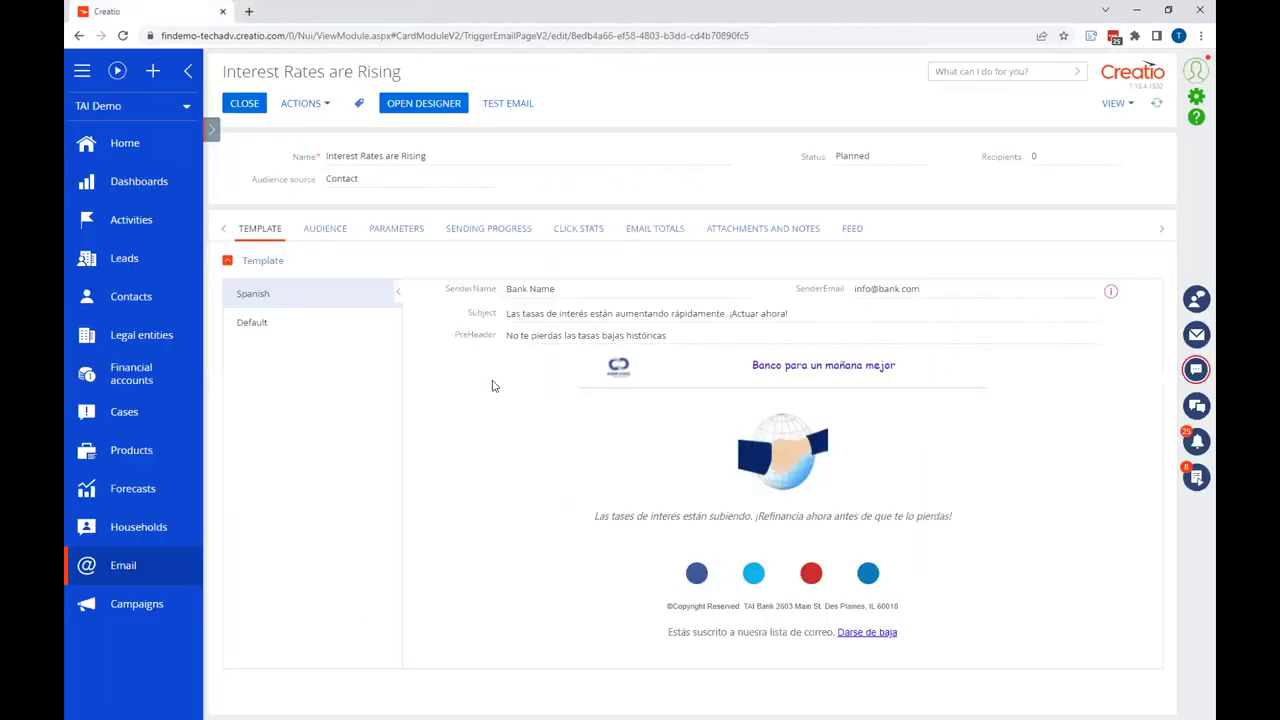
left_click(589, 229)
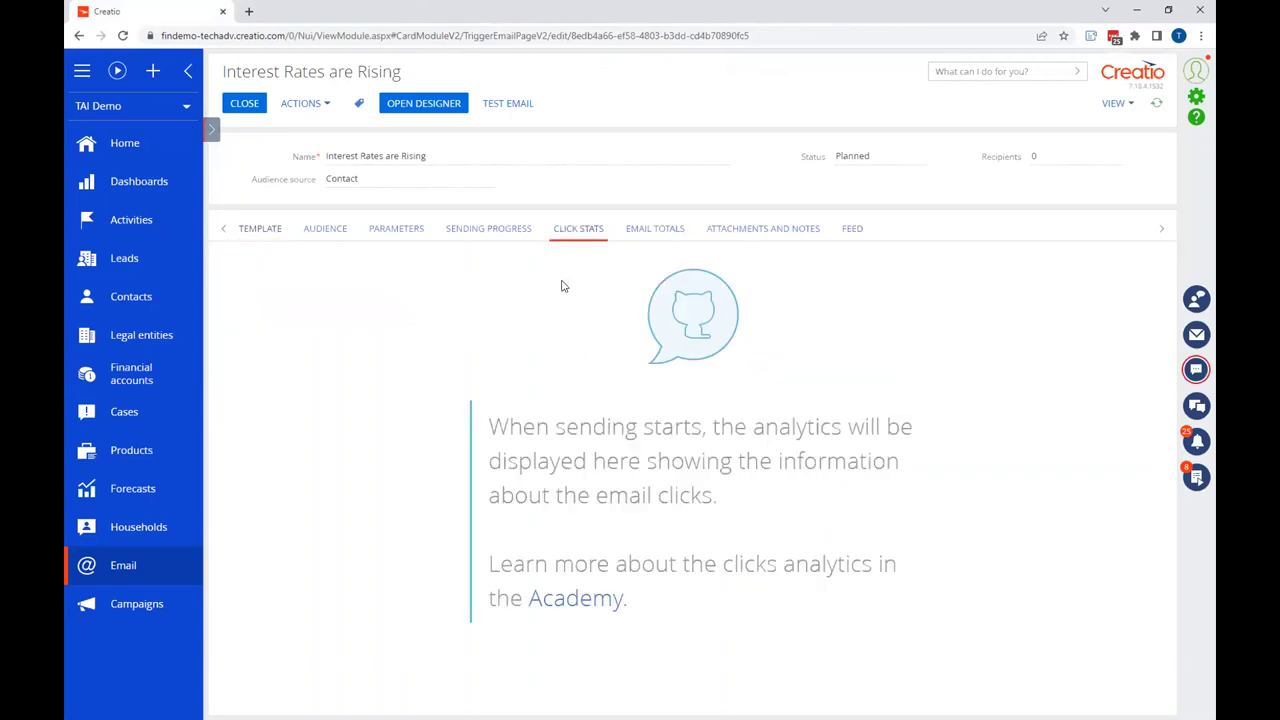
- Open the "Interest Rates are Rising" campaign flow for editing in the campaign designer and discard the unsaved data
left_click(142, 612)
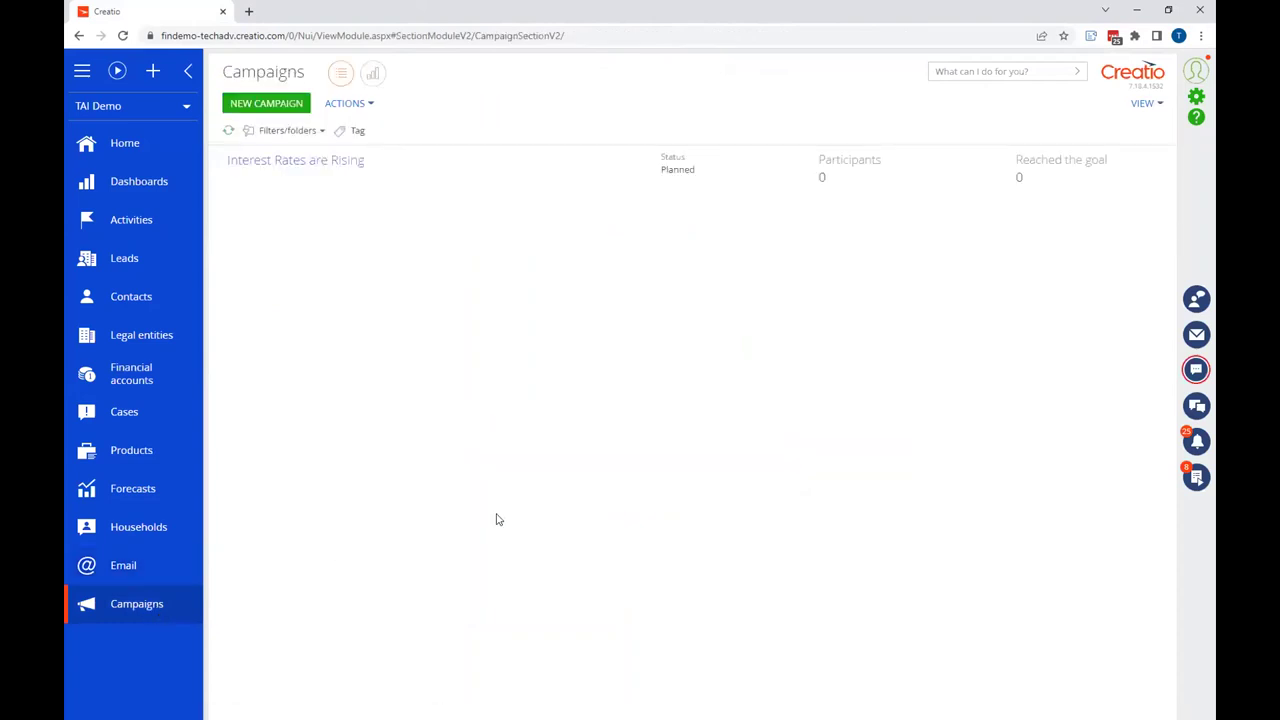
left_click(336, 162)
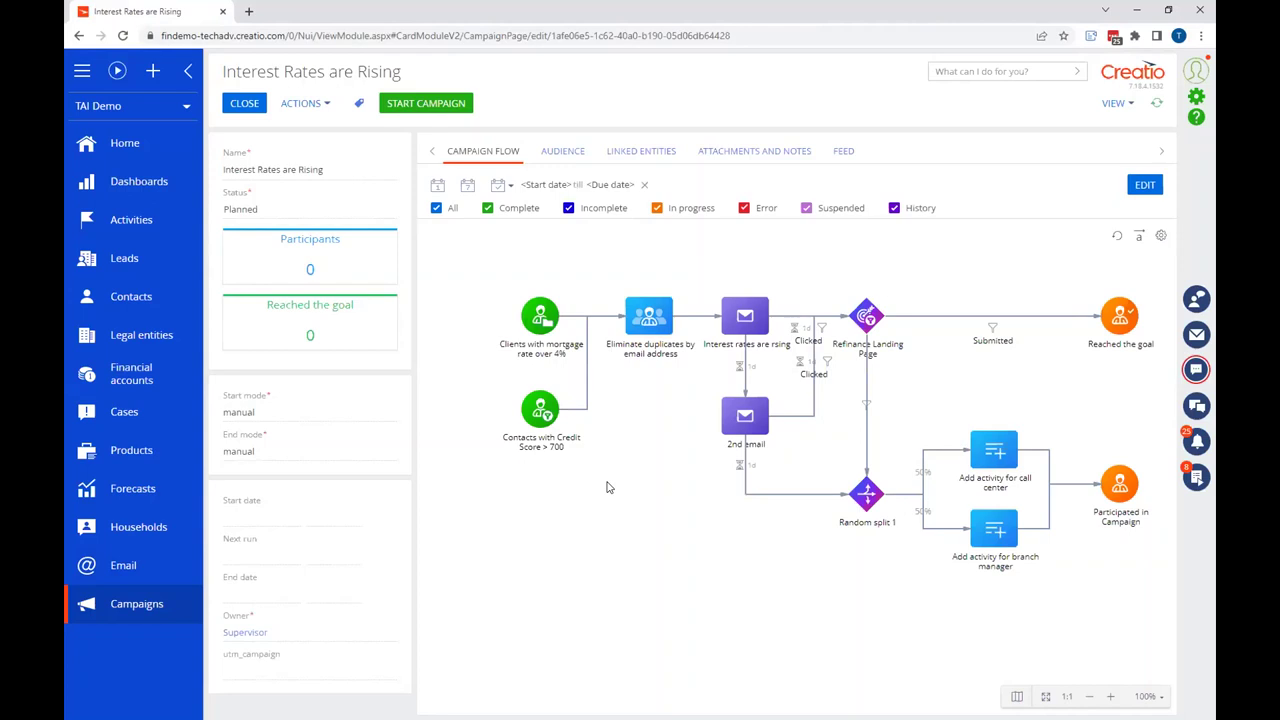
left_click(1148, 185)
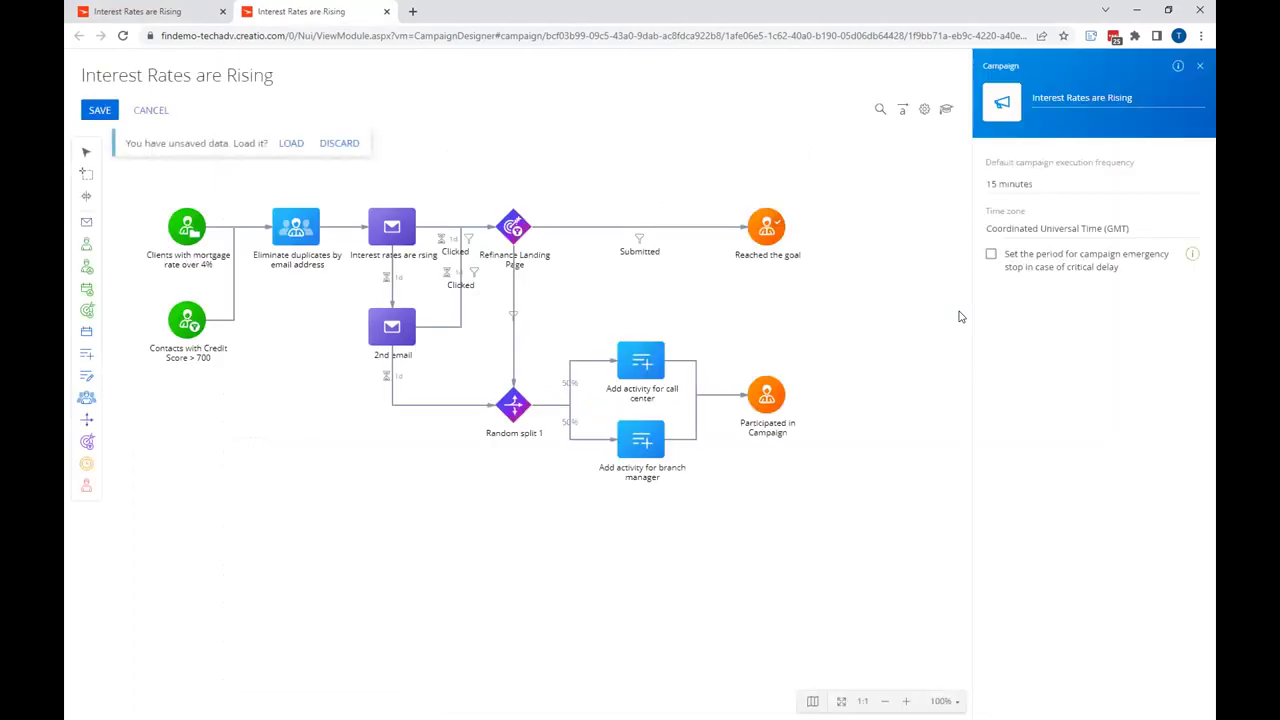
left_click(343, 143)
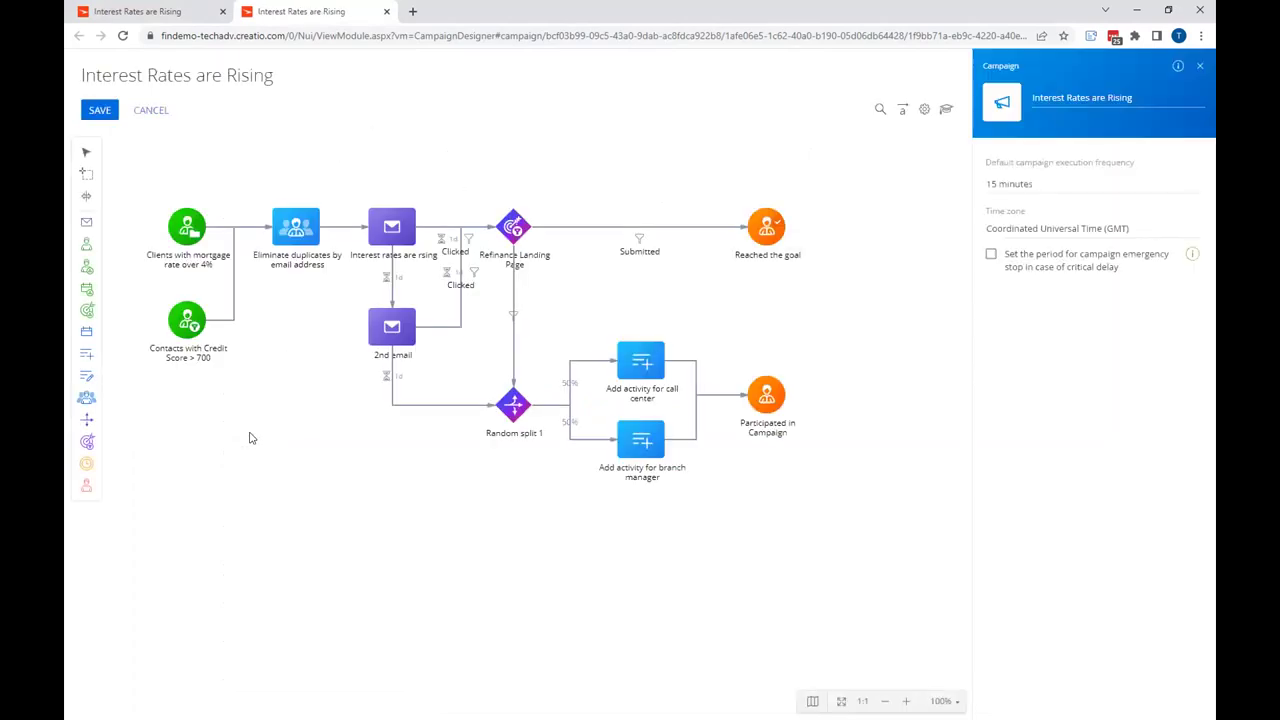